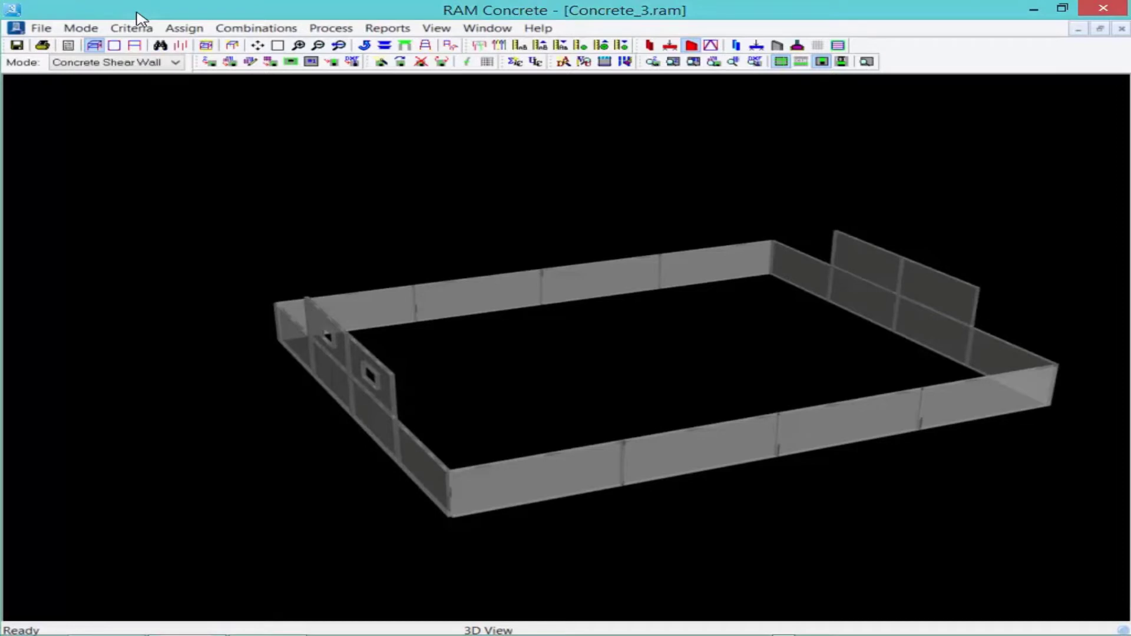
- Assign the four wall panels along the front long side of the building to new wall design group 1
click(175, 28)
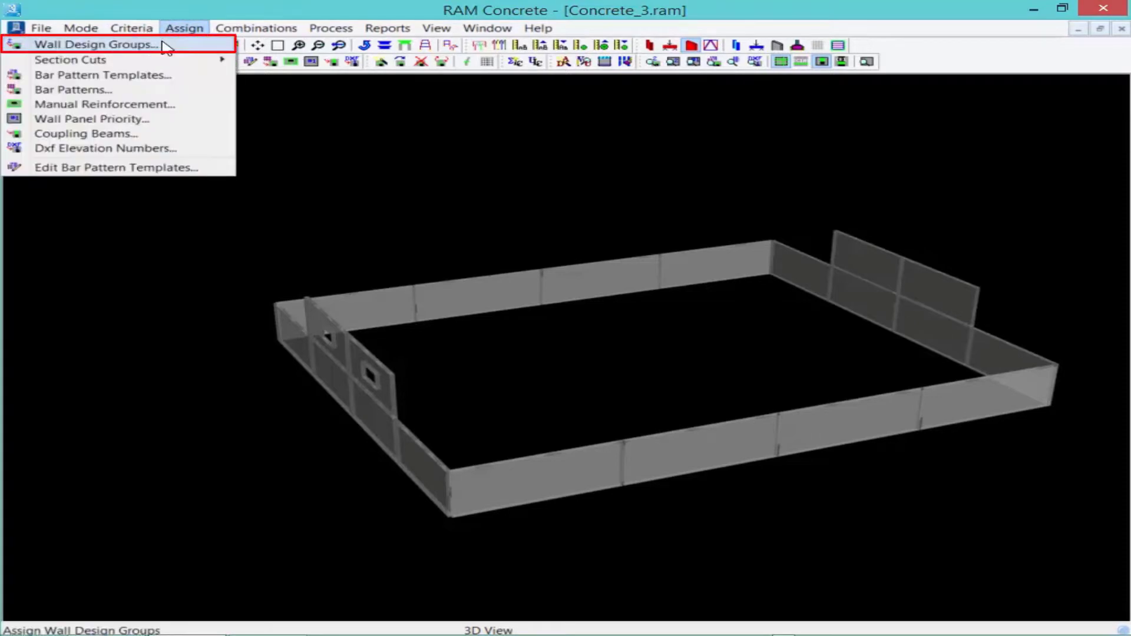
click(200, 48)
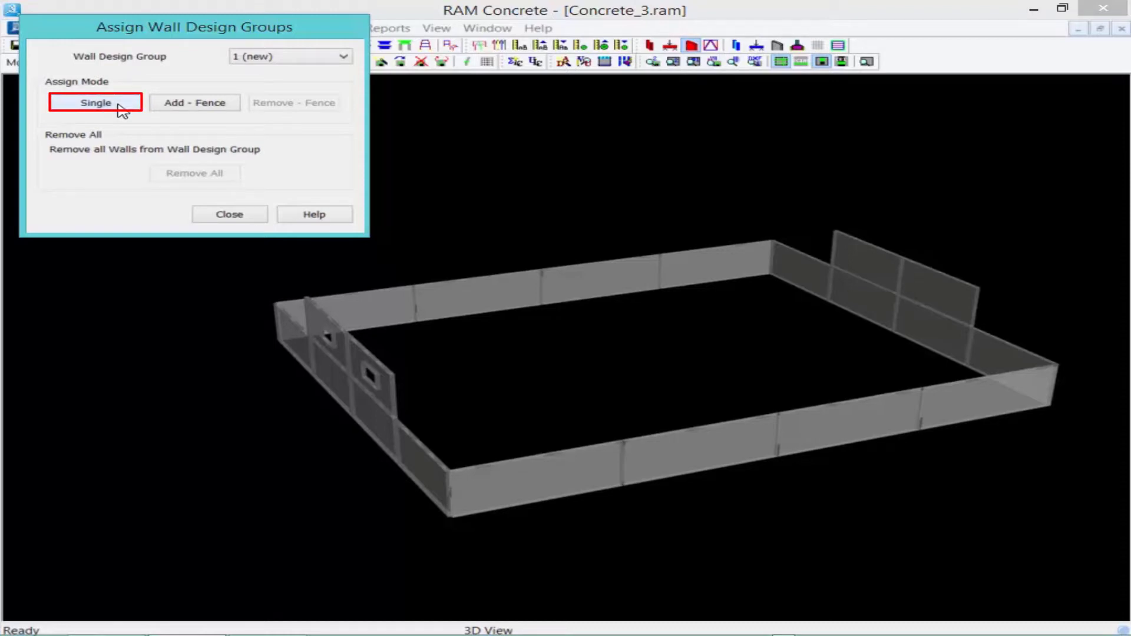
click(96, 103)
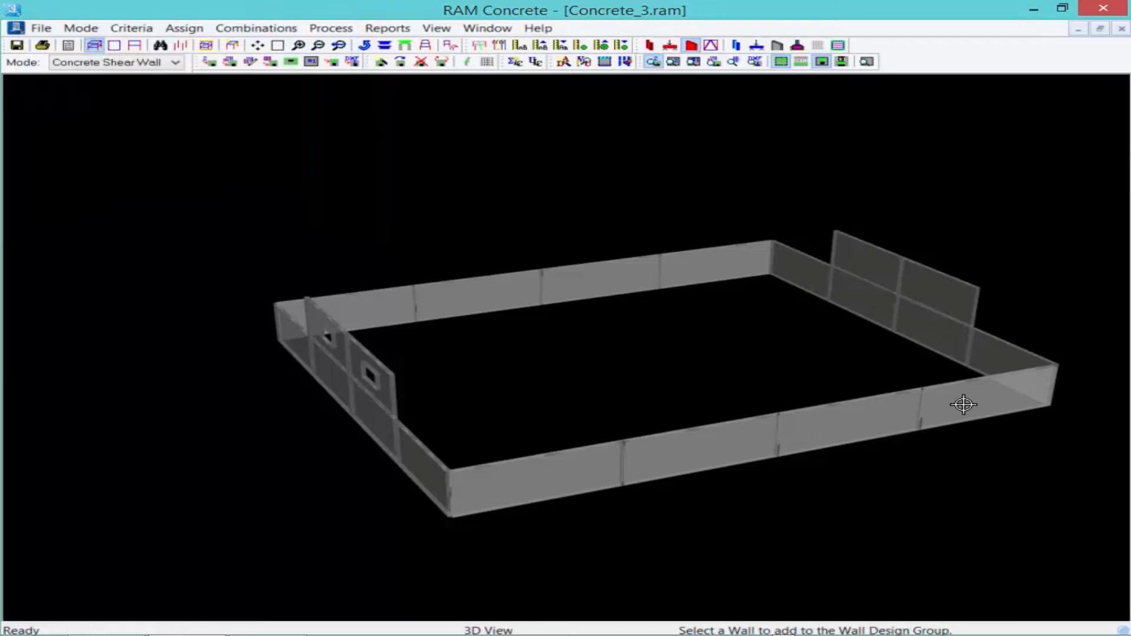
click(964, 405)
click(870, 415)
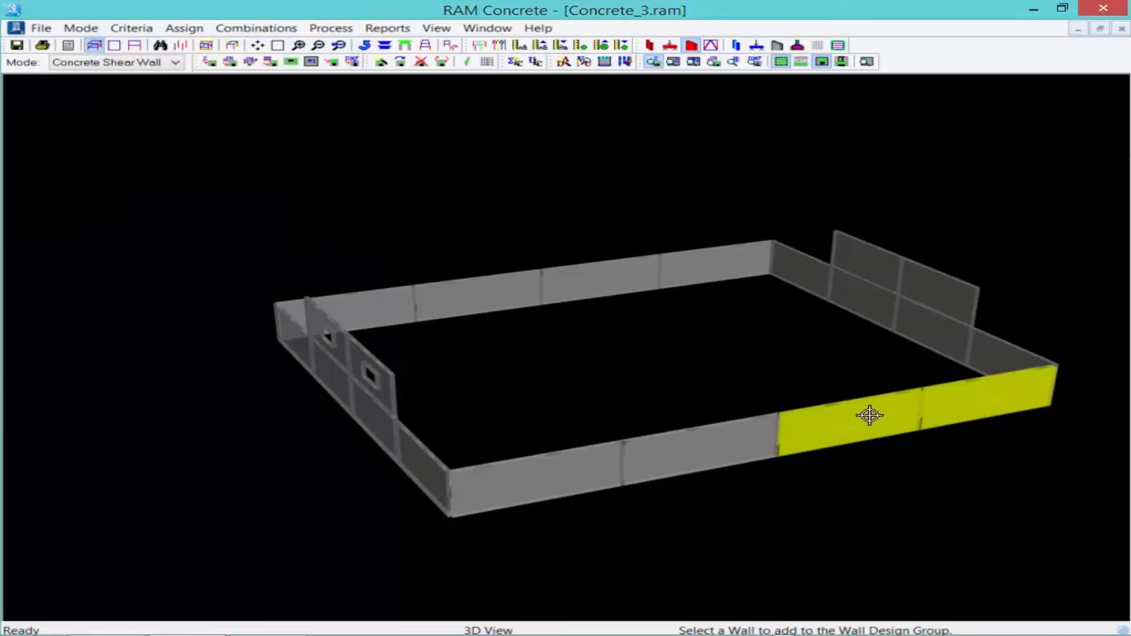
click(718, 446)
click(569, 482)
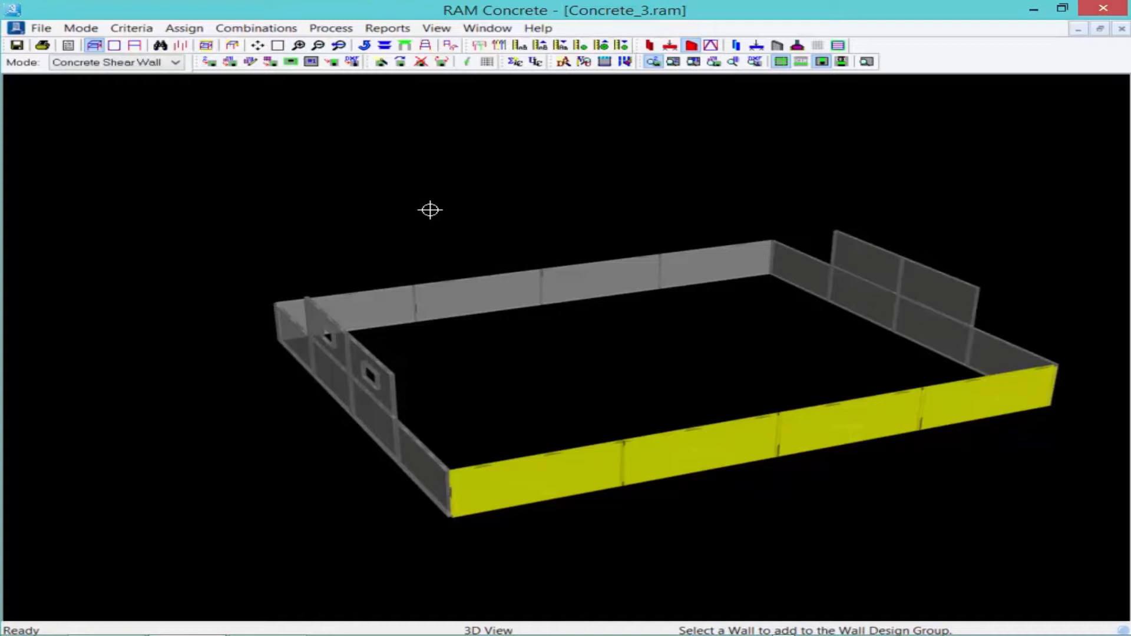
right_click(430, 207)
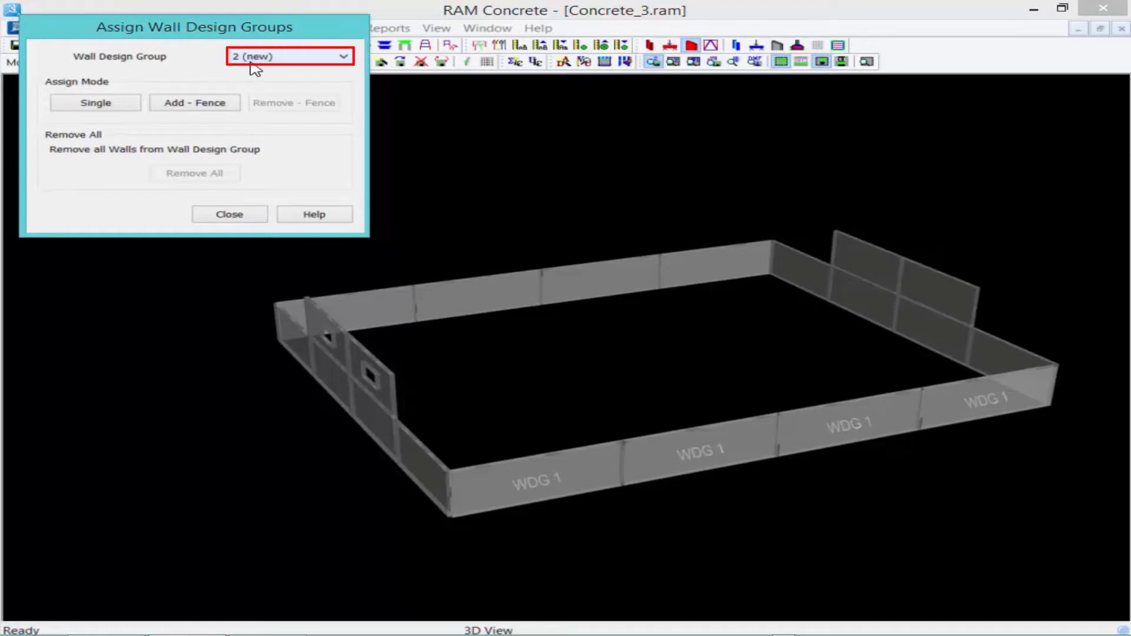
- Assign all wall panels on the left short side, including the two upper panels with openings, to new wall design group 2
click(99, 104)
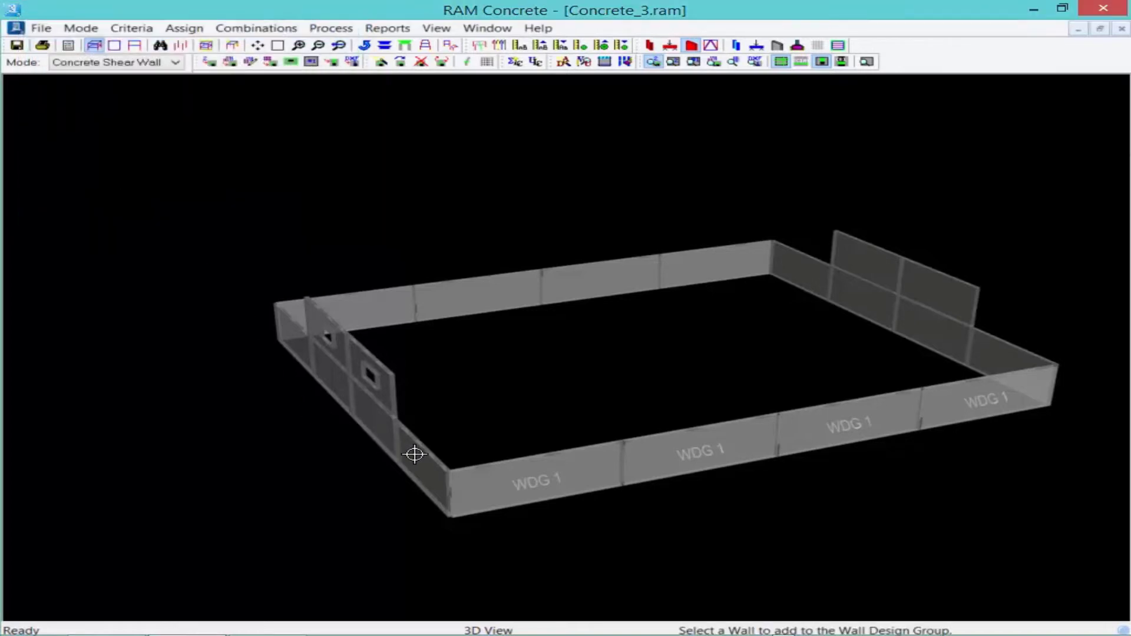
click(396, 430)
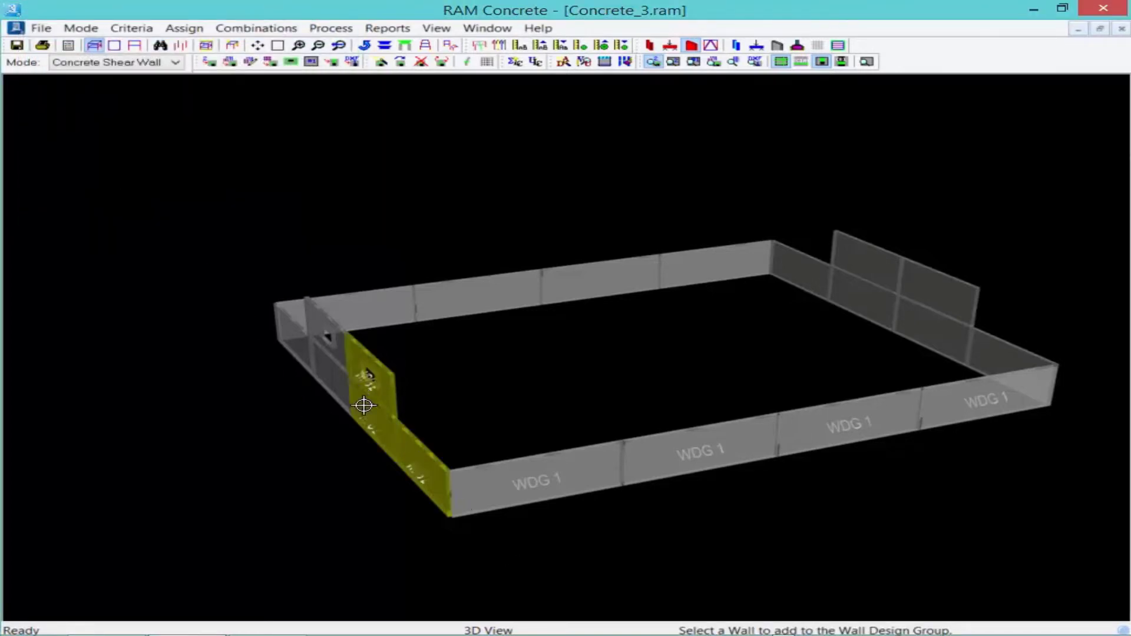
click(334, 365)
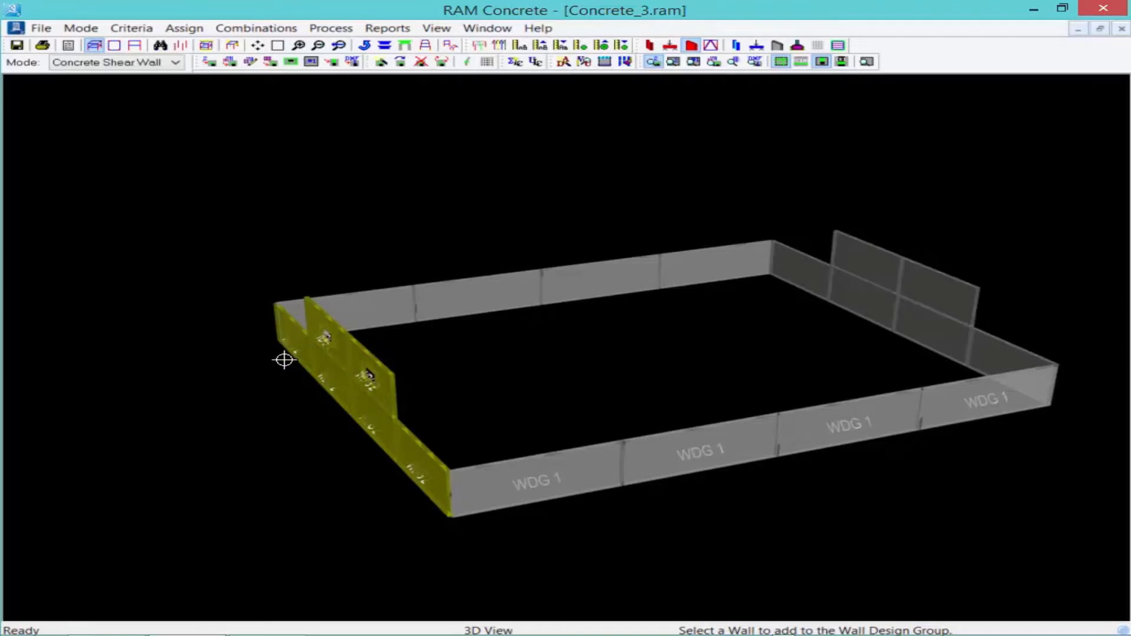
click(284, 360)
right_click(261, 268)
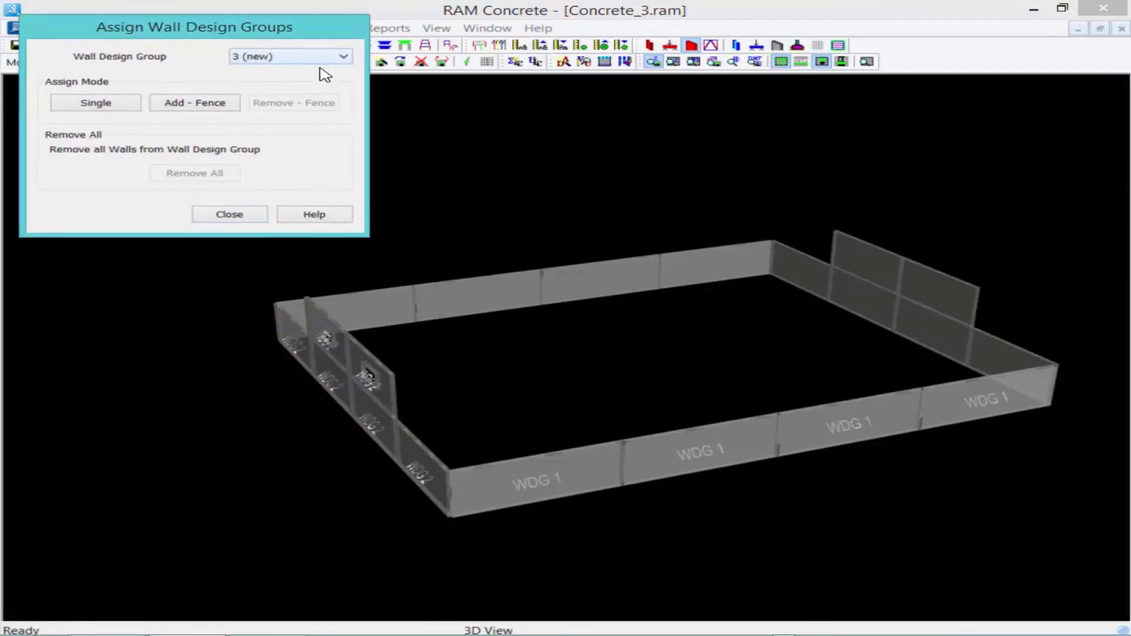
- Assign the four wall panels along the rear long side of the building to new wall design group 3
click(97, 103)
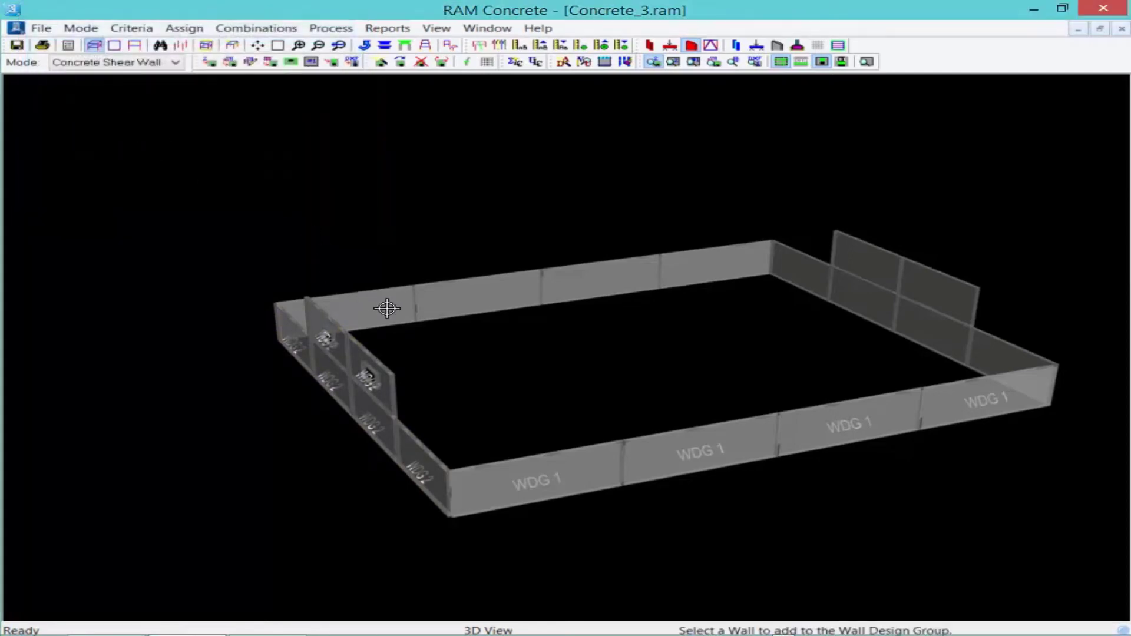
click(387, 308)
click(473, 294)
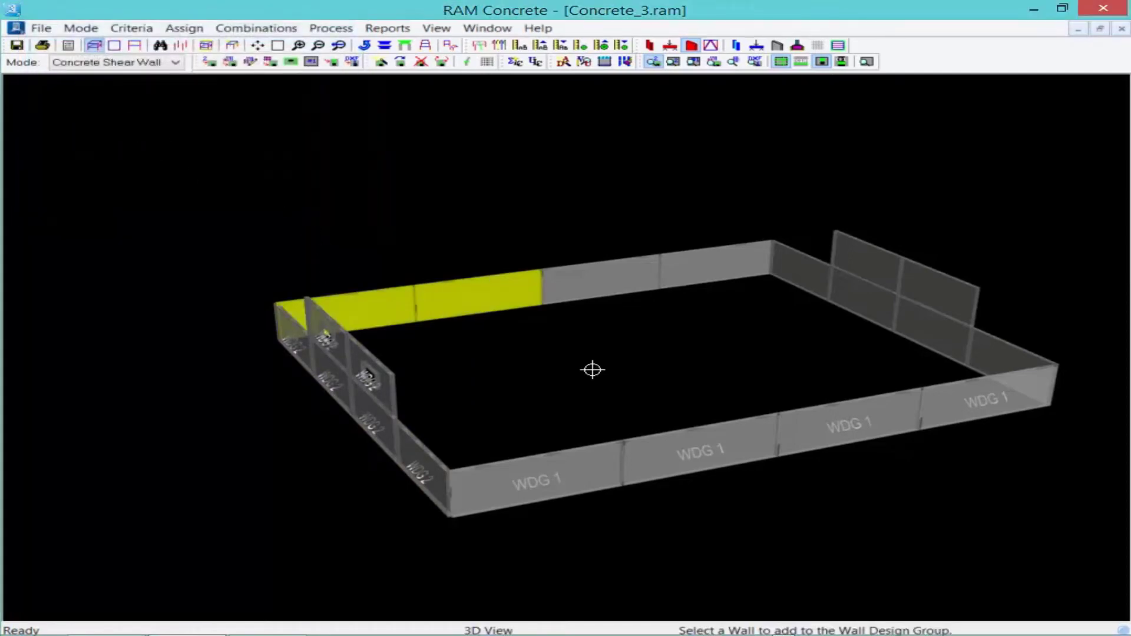
click(574, 288)
click(686, 265)
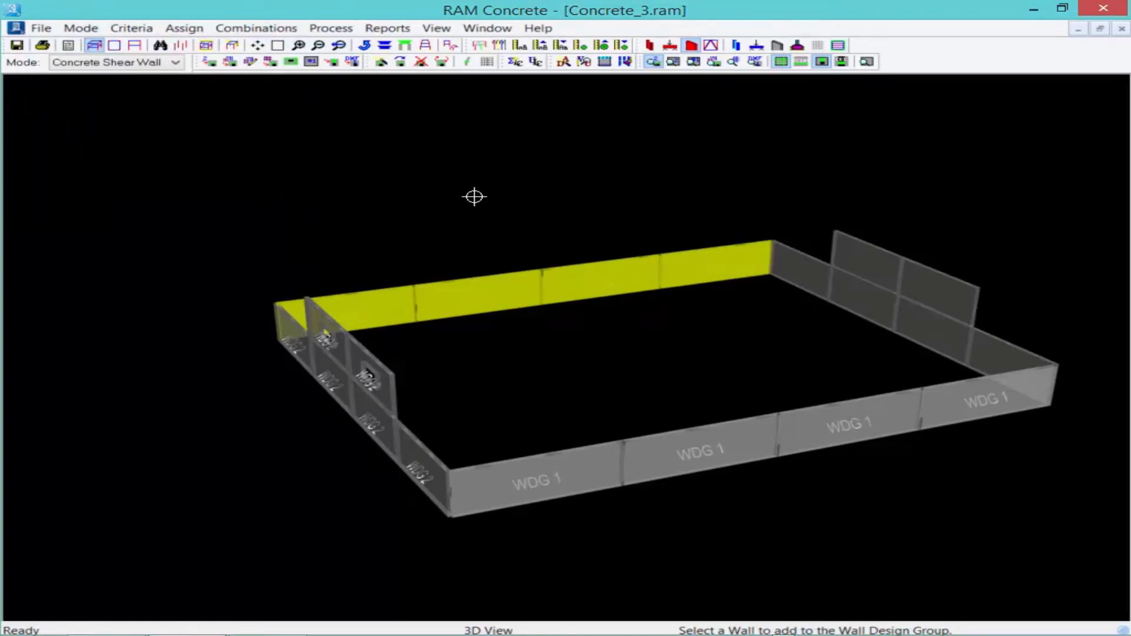
right_click(593, 248)
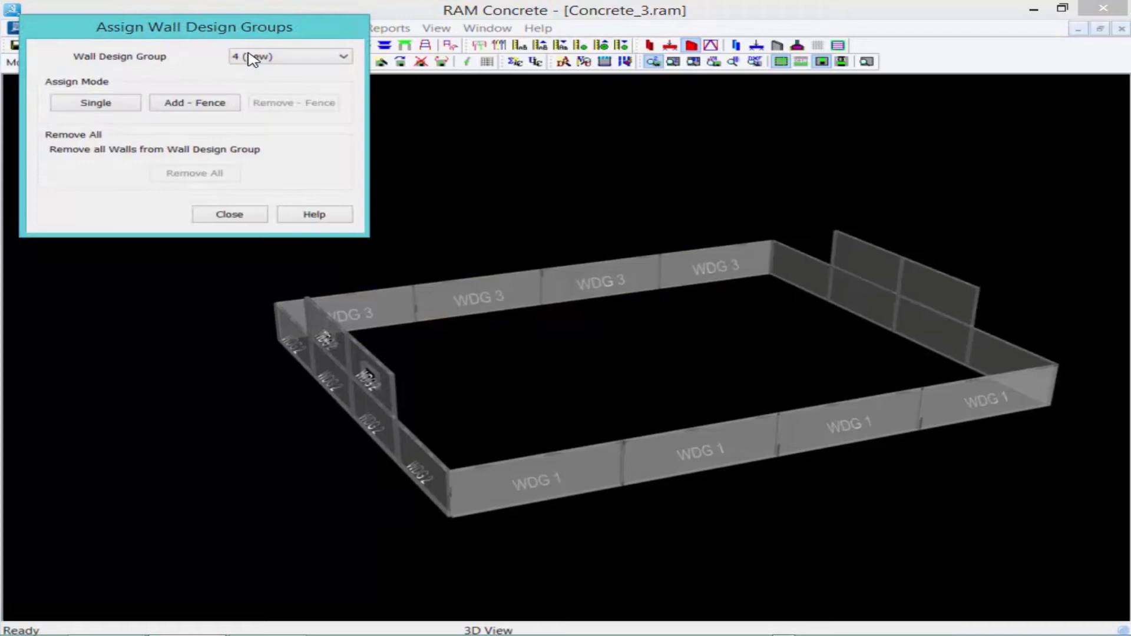
- Assign all wall panels on the right short side, including the two upper panels, to new wall design group 4
click(99, 102)
click(816, 270)
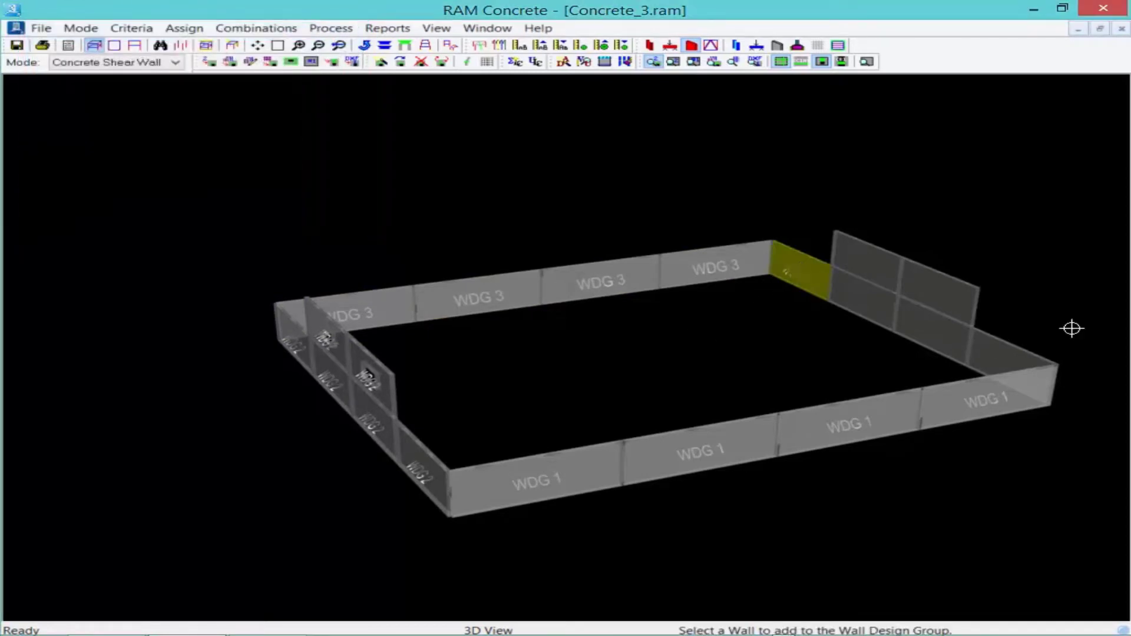
click(849, 277)
click(873, 295)
click(929, 285)
click(950, 331)
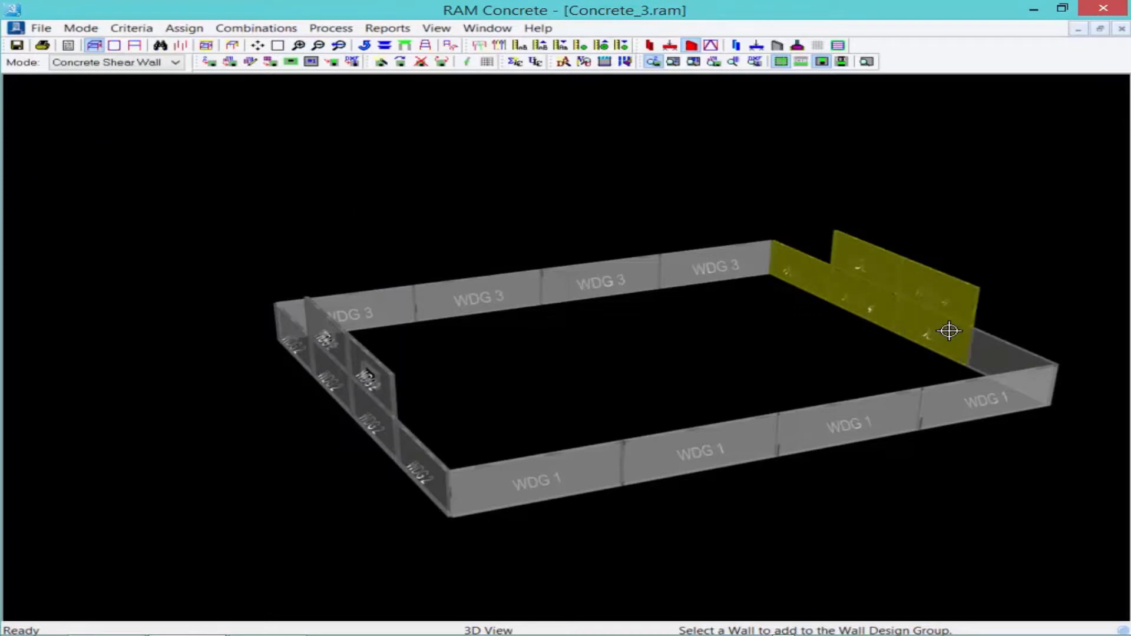
click(990, 349)
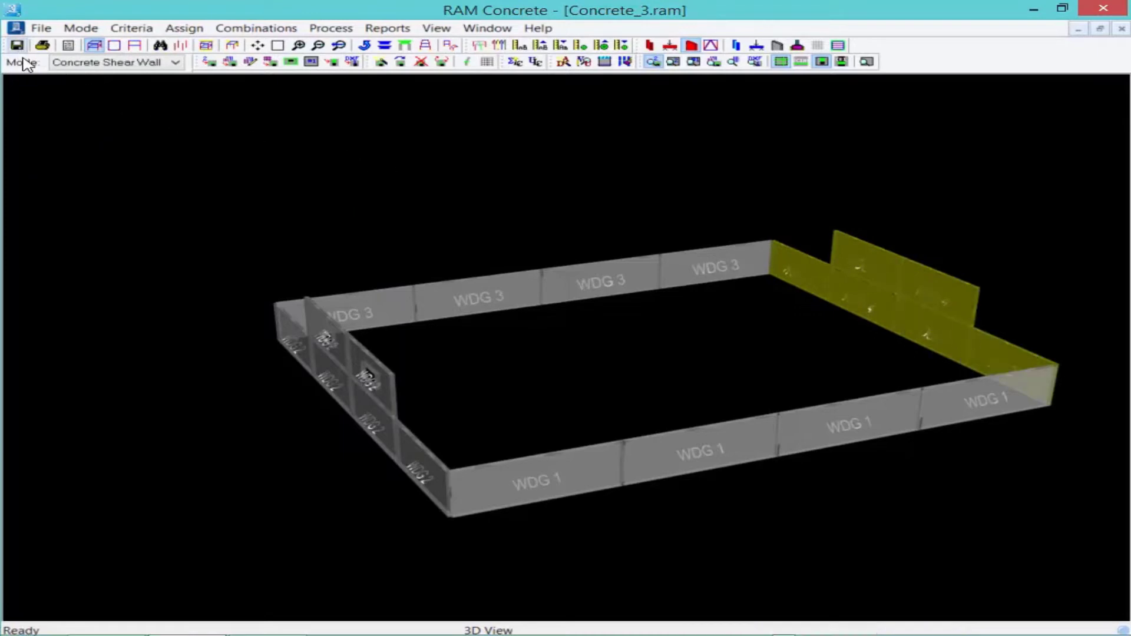
right_click(76, 147)
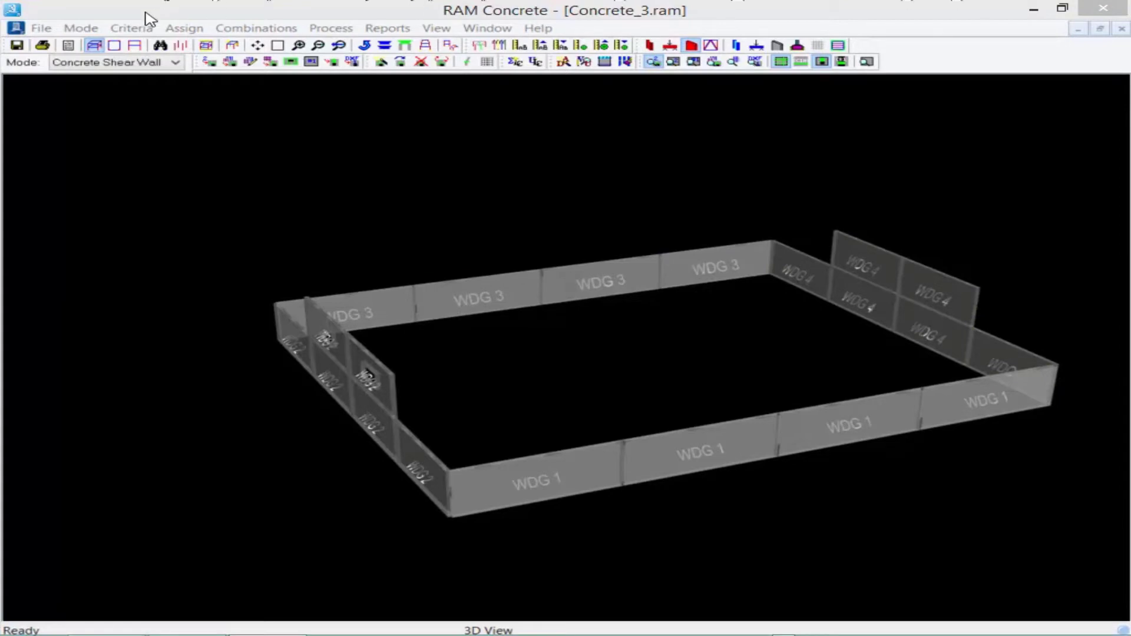
- Add automatic section cuts with 72 in maximum horizontal and vertical spacing to all wall design groups
click(183, 28)
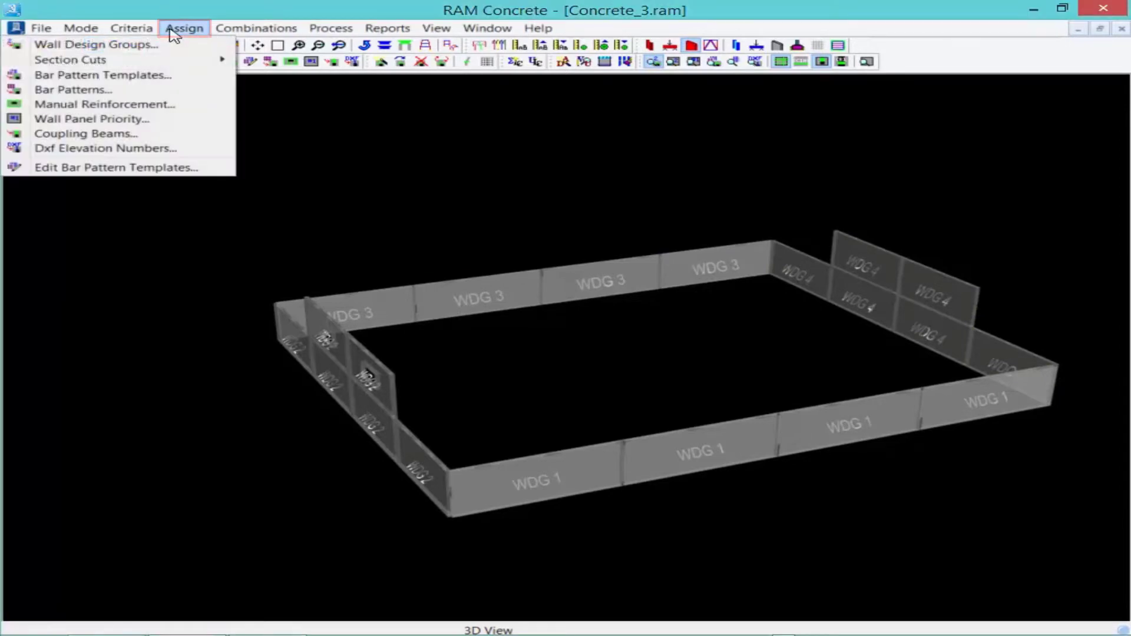
key(Escape)
click(168, 30)
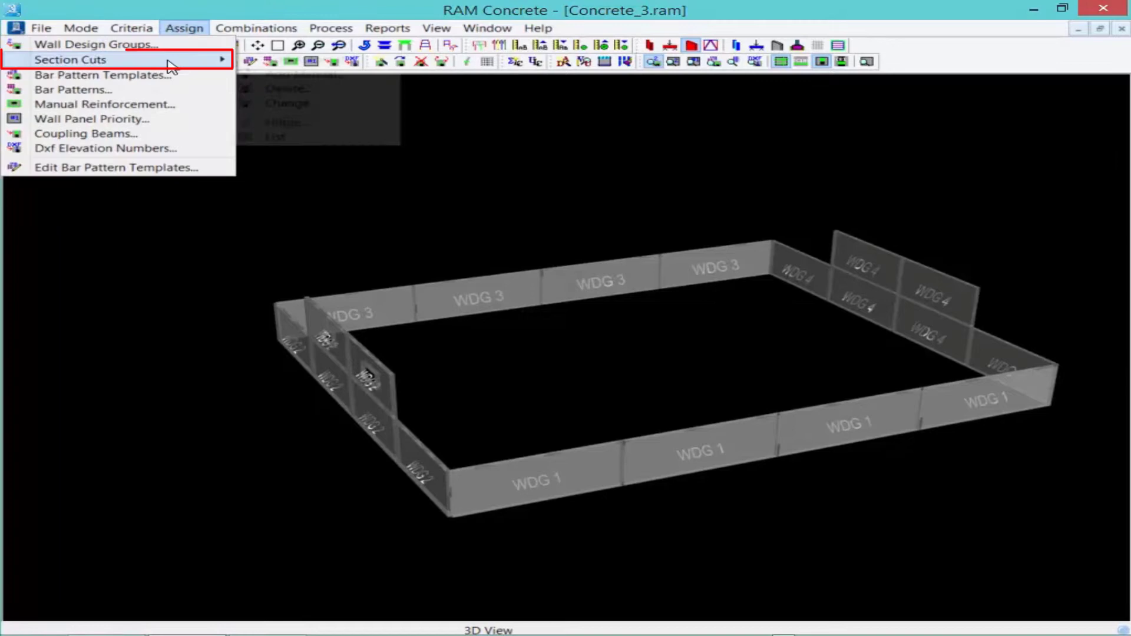
mouse_move(171, 60)
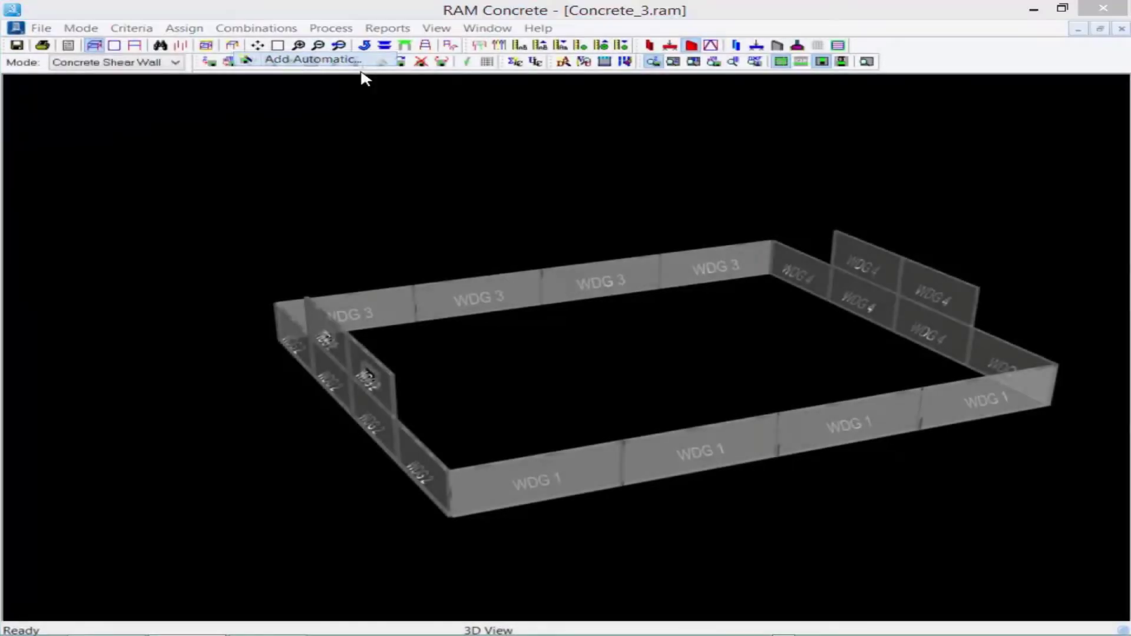
click(291, 62)
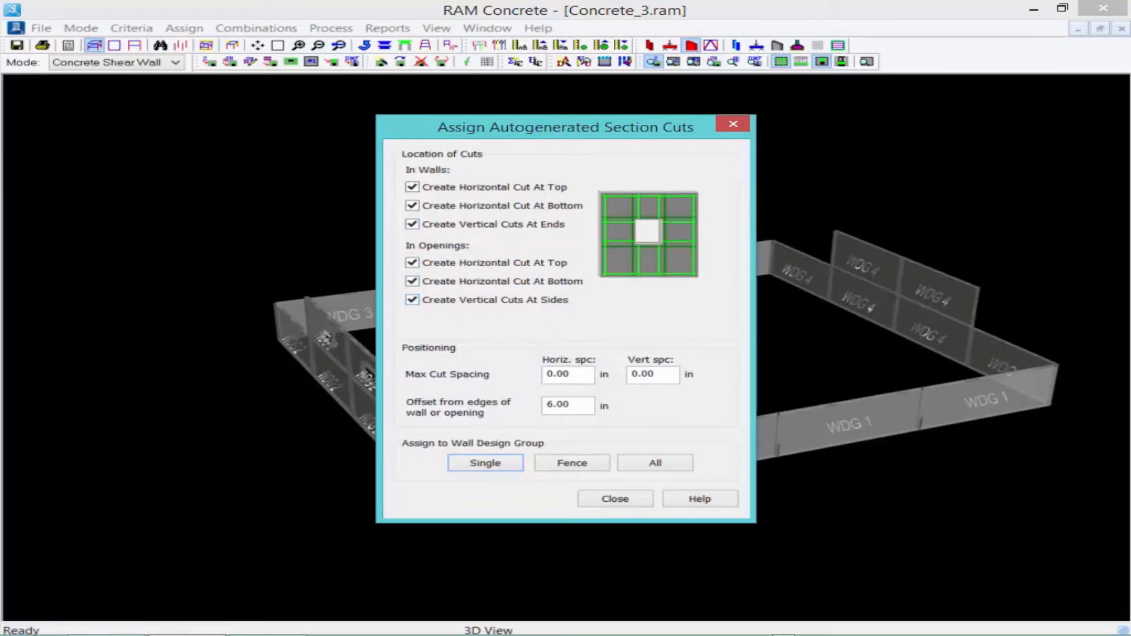
double_click(567, 374)
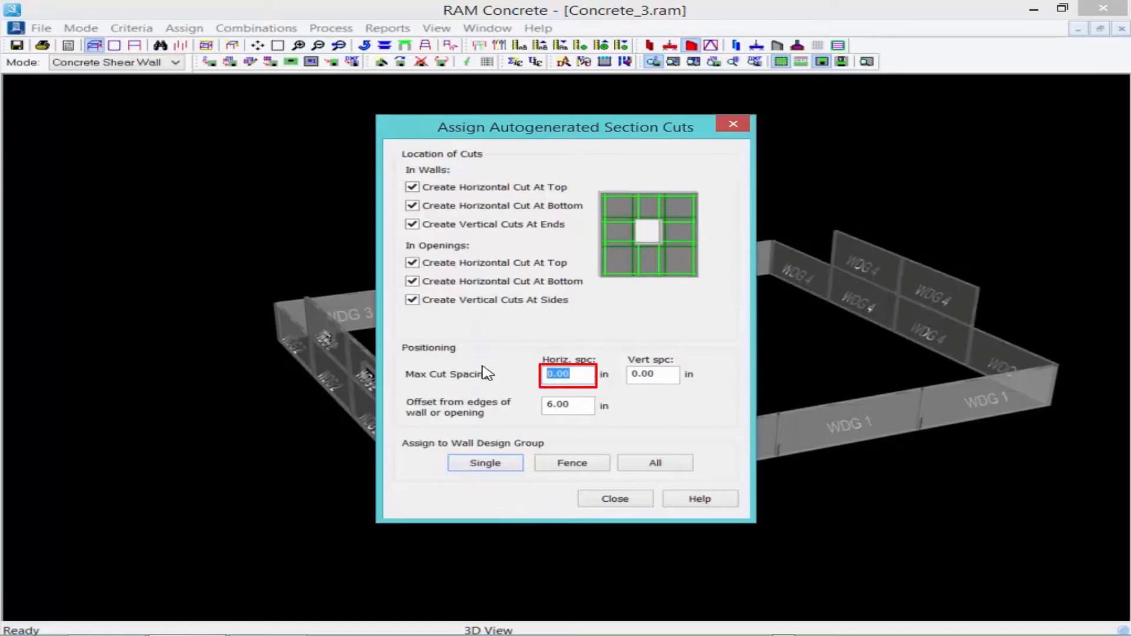
text(72)
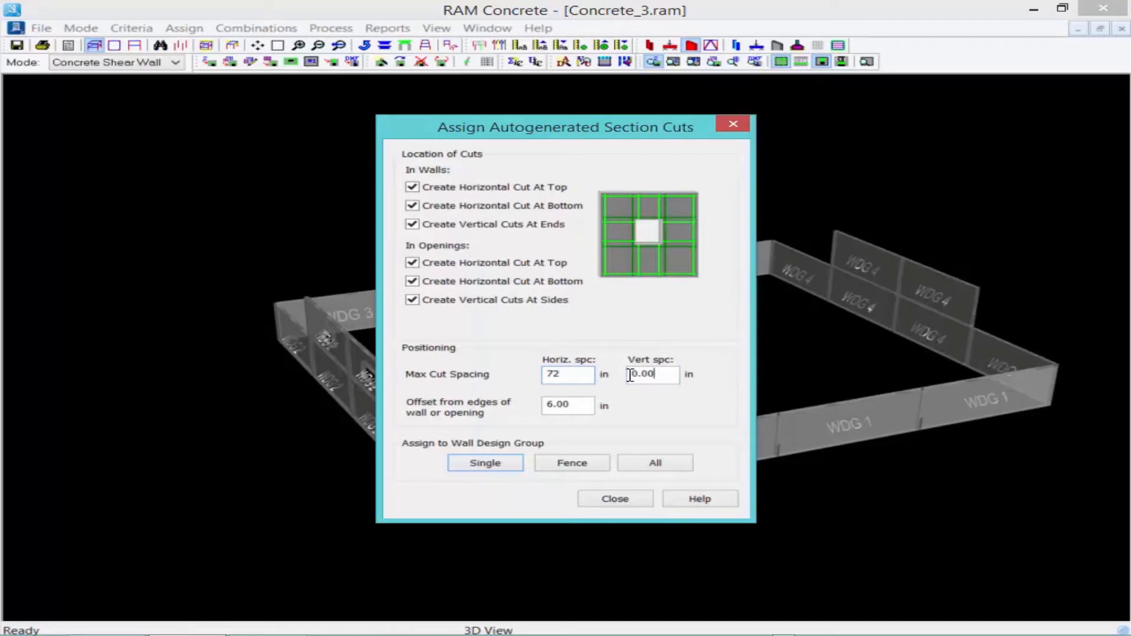
double_click(634, 375)
text(72)
click(650, 465)
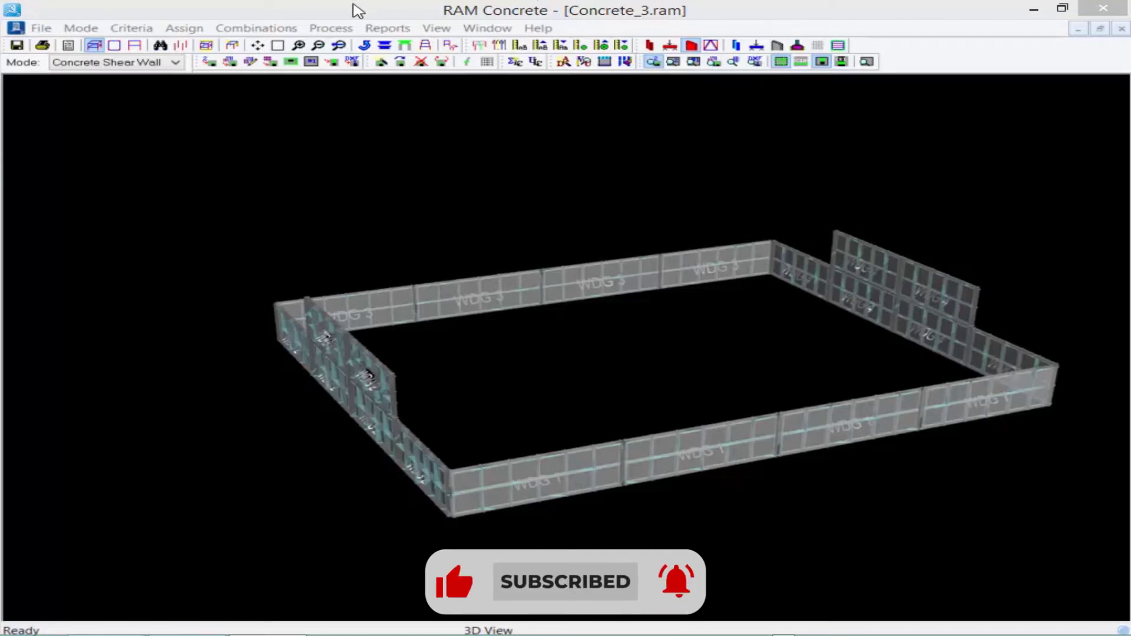
- Start a bar pattern template and set the maximum bar size to #8 for both horizontal and vertical bars
click(445, 10)
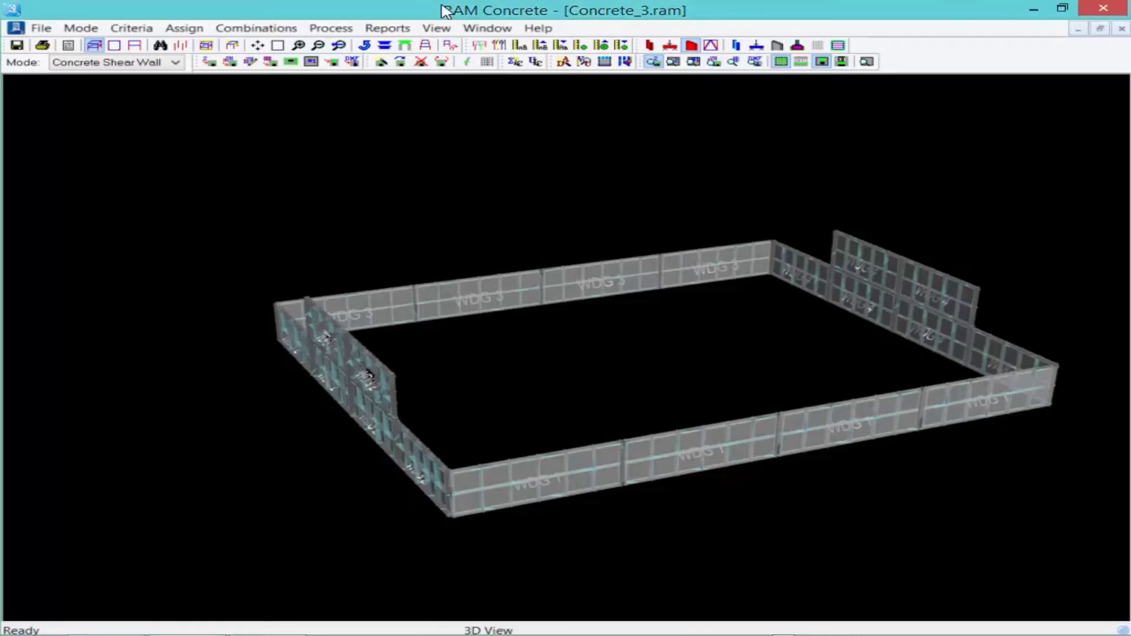
click(184, 28)
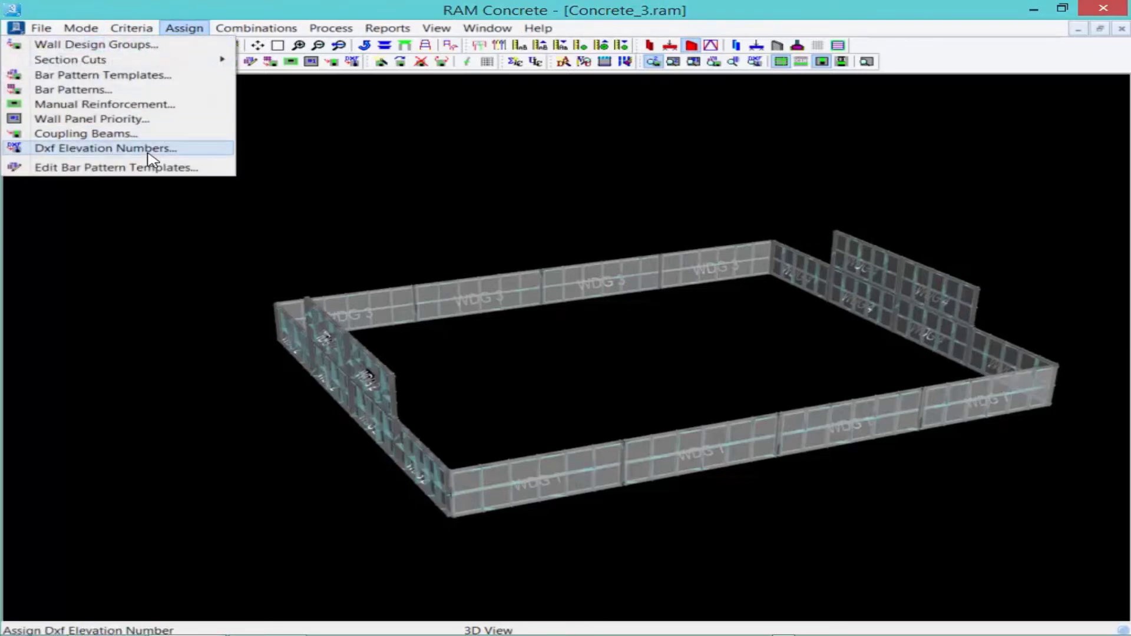
key(Return)
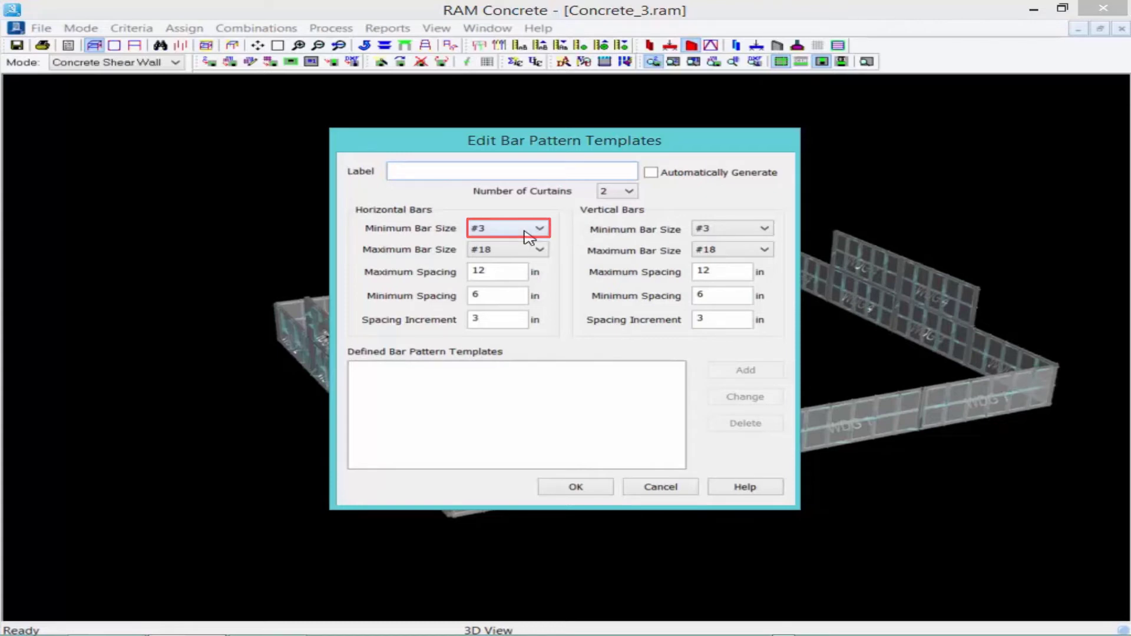
click(491, 255)
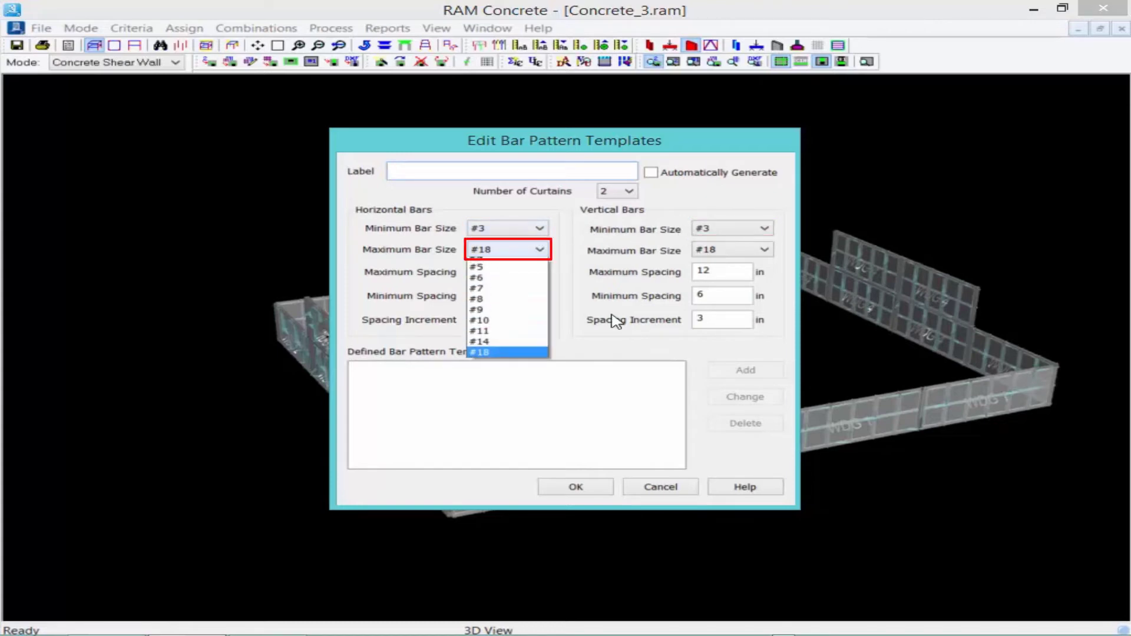
click(492, 317)
click(731, 250)
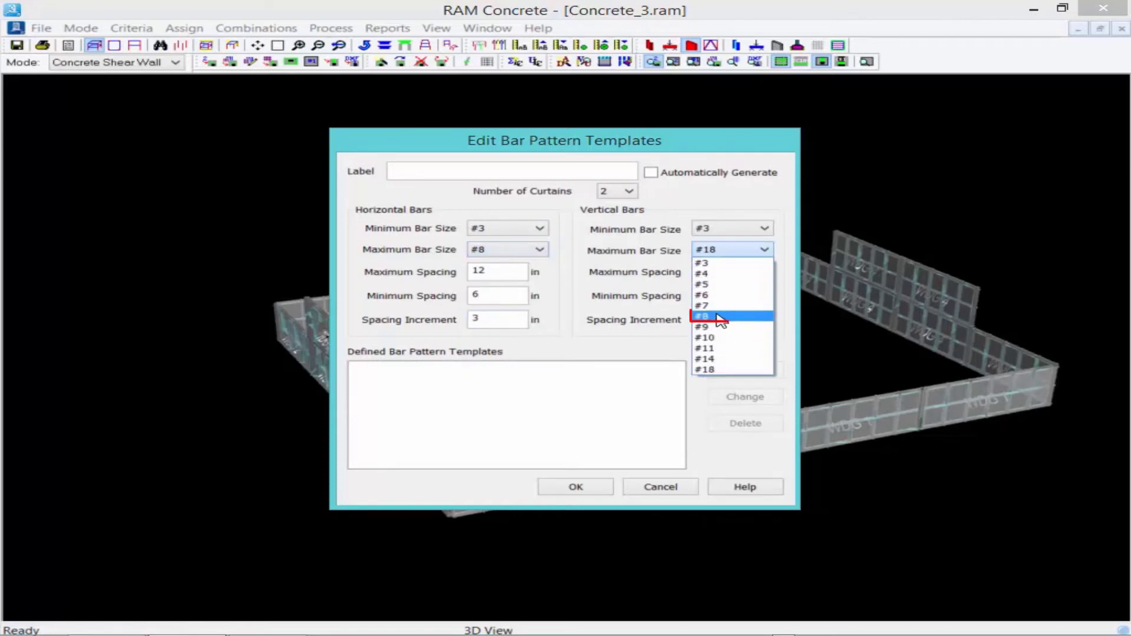
click(719, 317)
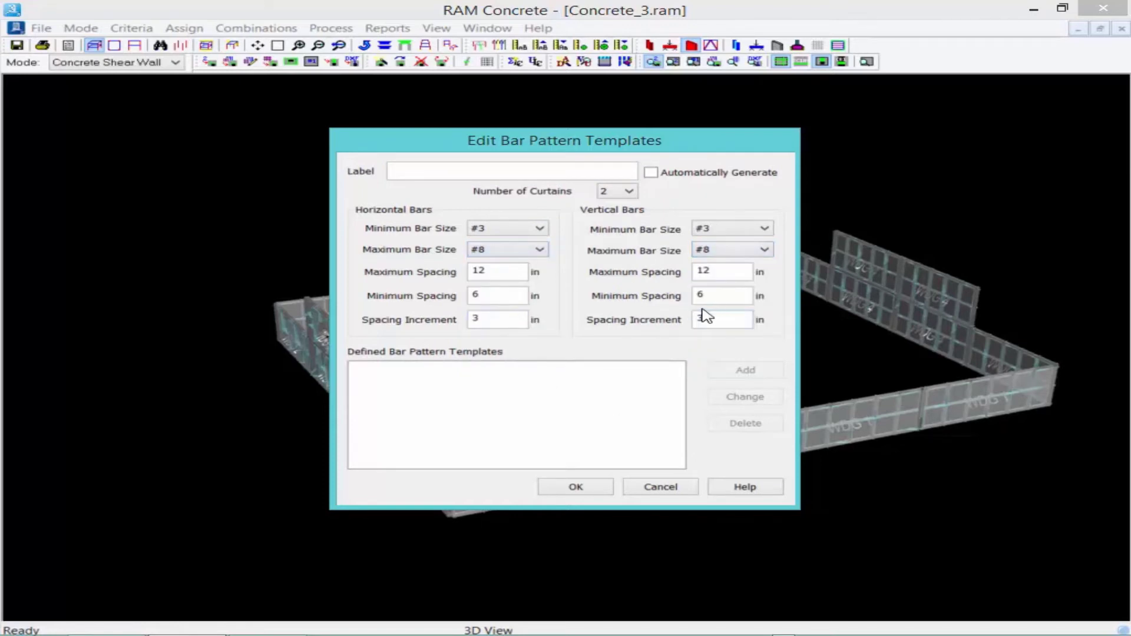
click(499, 320)
- Generate the template's label automatically, add it to the defined bar pattern templates and accept the list
click(652, 174)
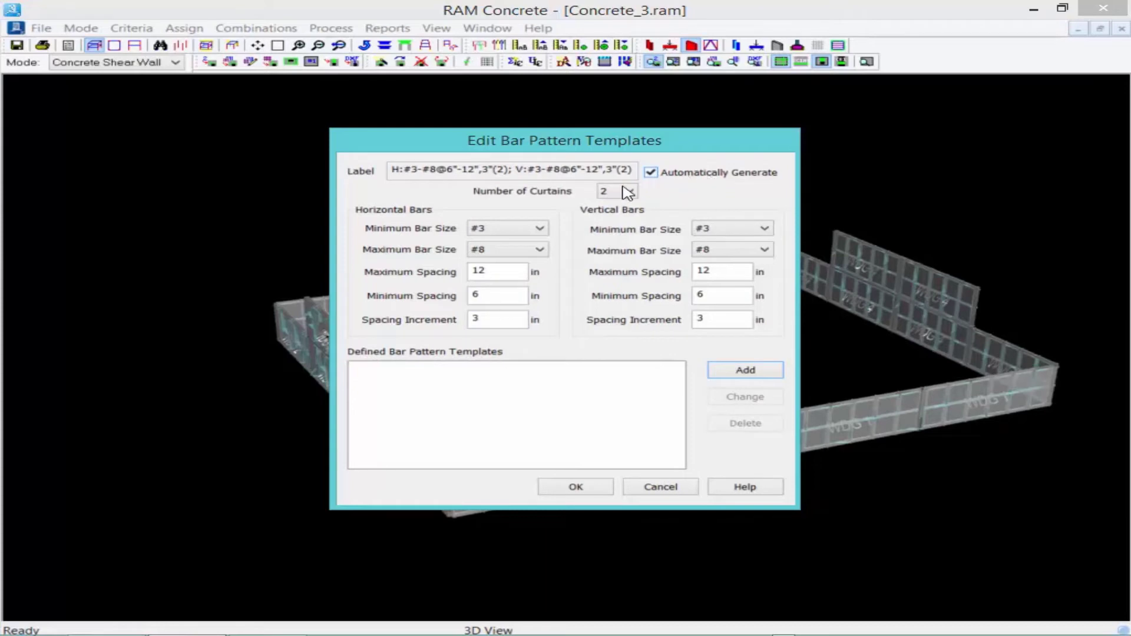
click(729, 374)
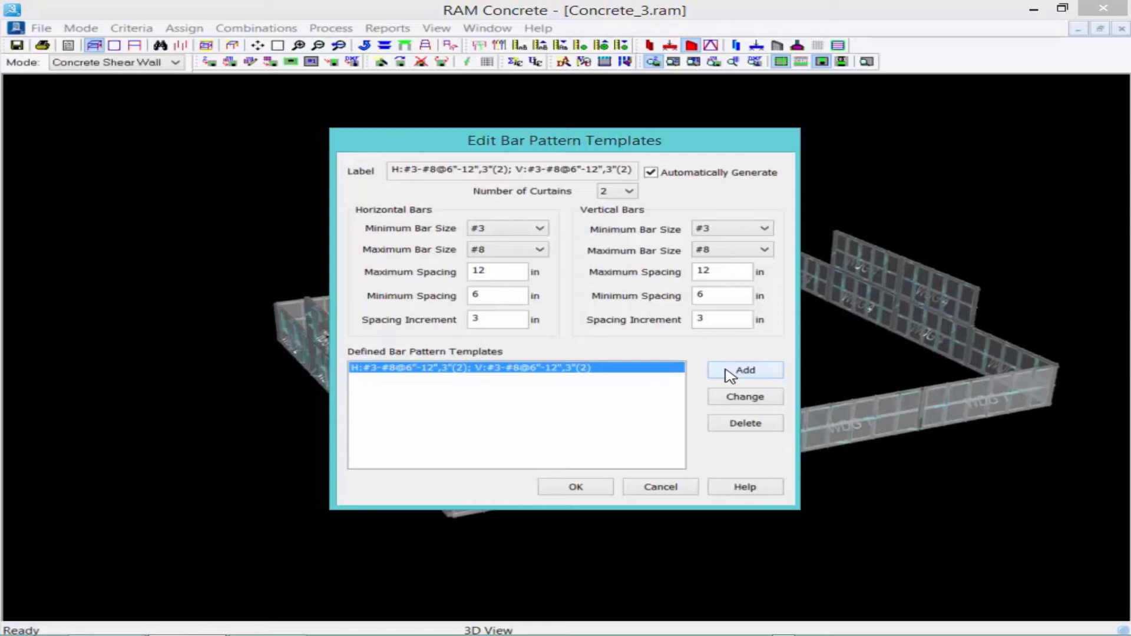
click(568, 489)
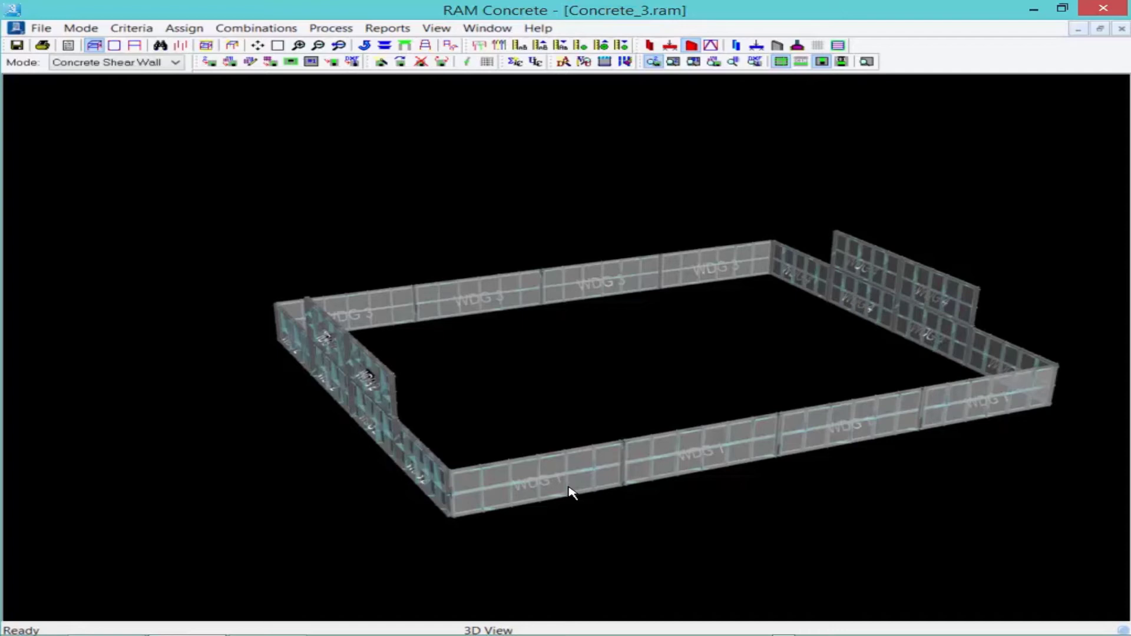
- Assign the defined #3-#8 bar pattern template to all wall design groups and save the model
click(183, 30)
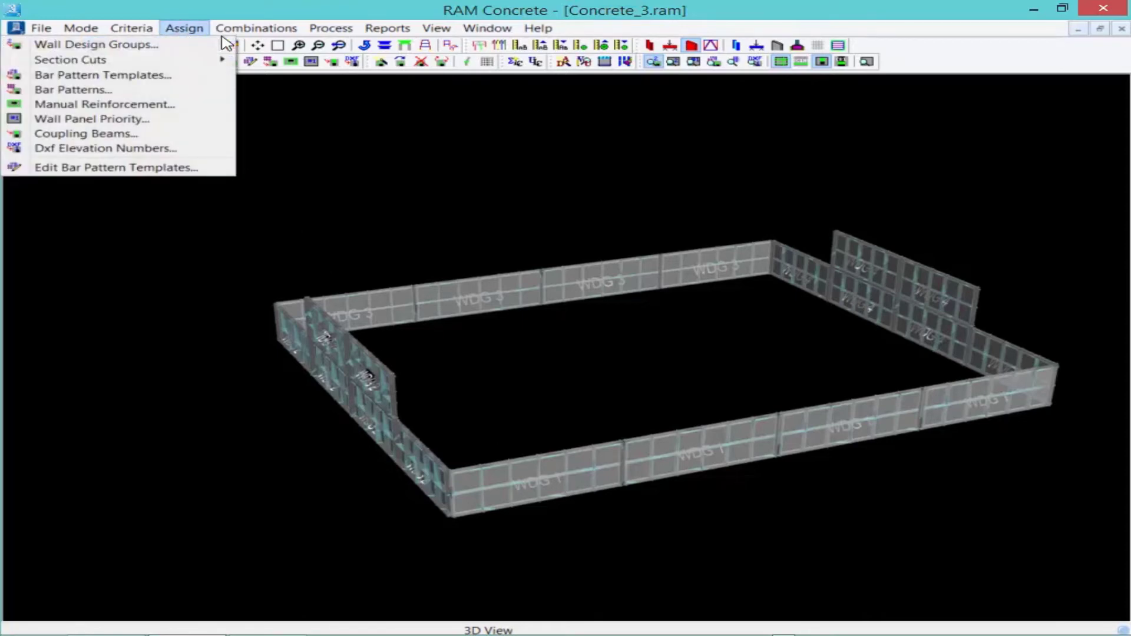
click(169, 80)
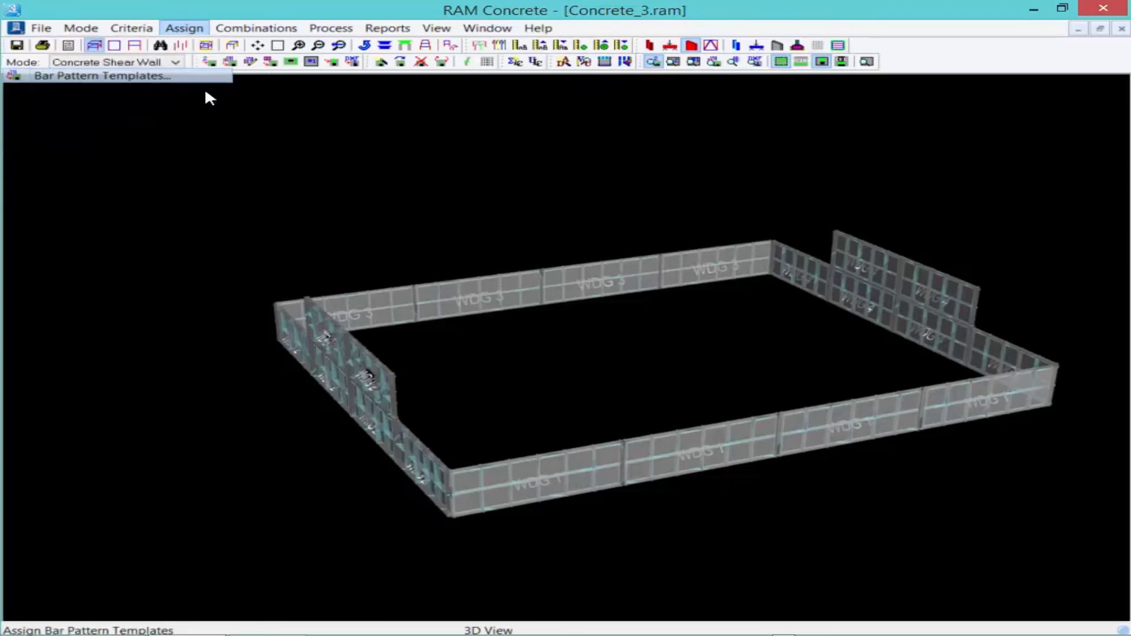
click(402, 195)
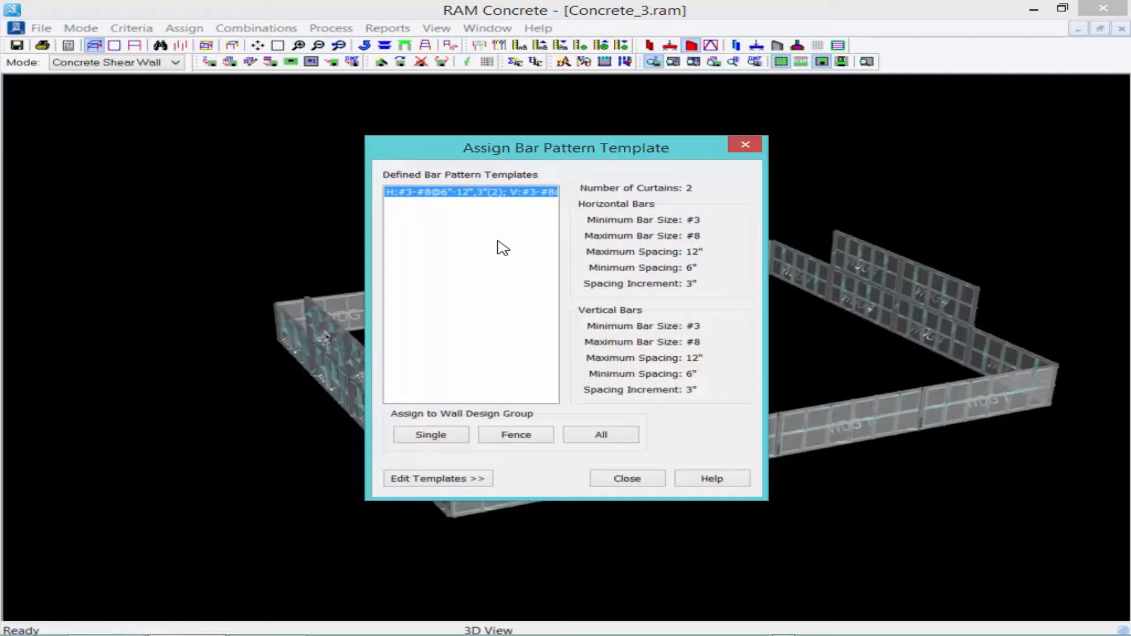
click(601, 439)
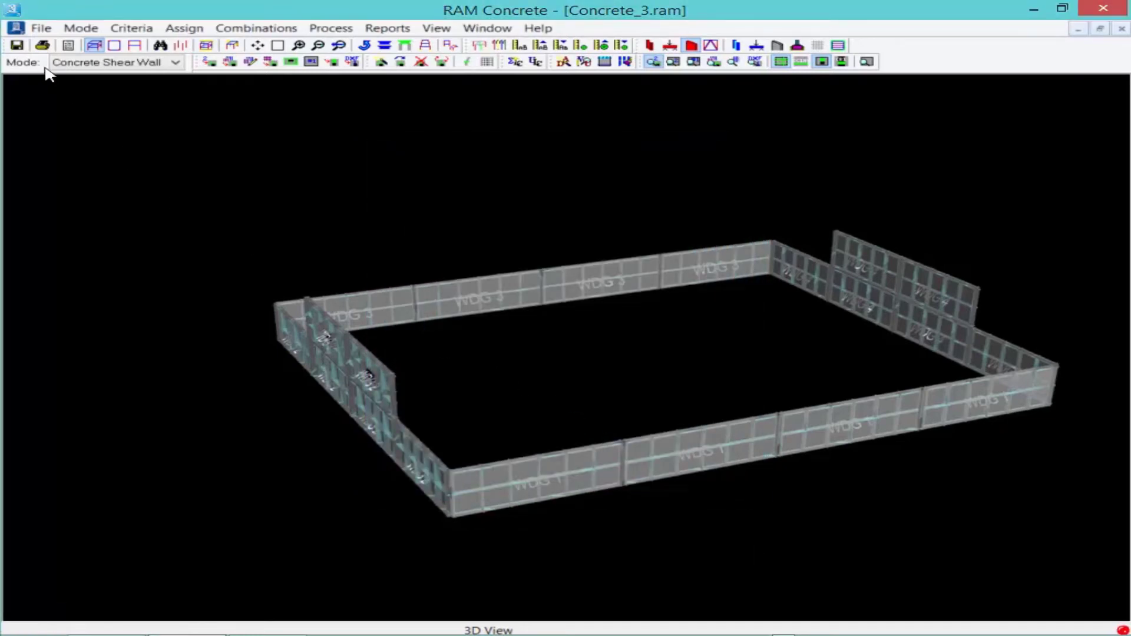
click(15, 47)
- Assign wall panel priority 1 to all panels along both long sides of the basement
click(131, 27)
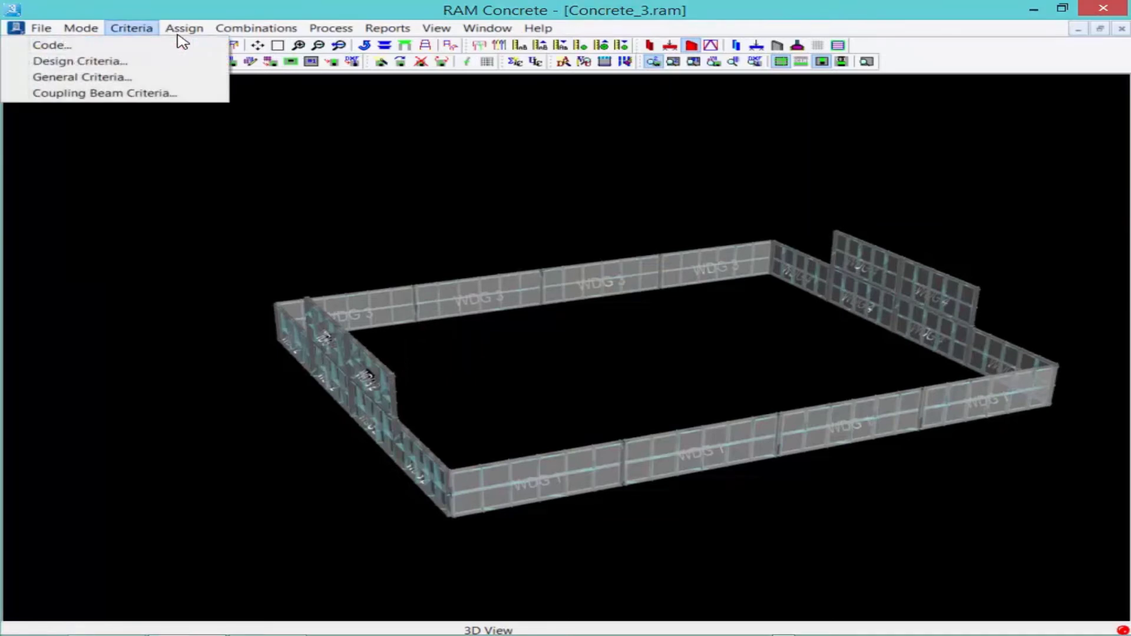
mouse_move(182, 33)
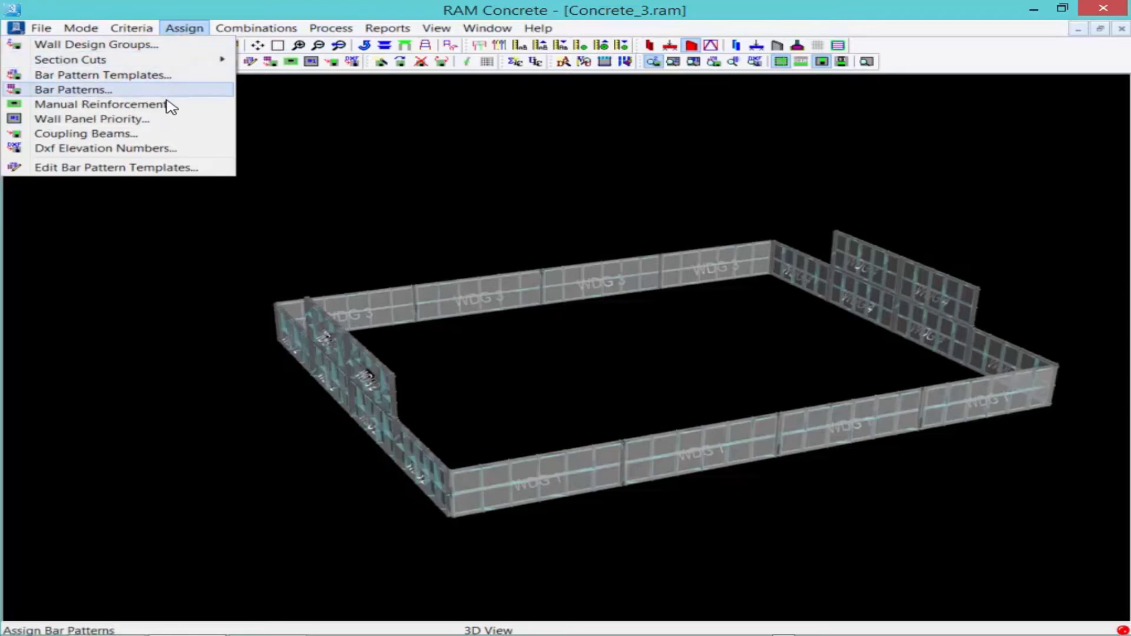
click(168, 122)
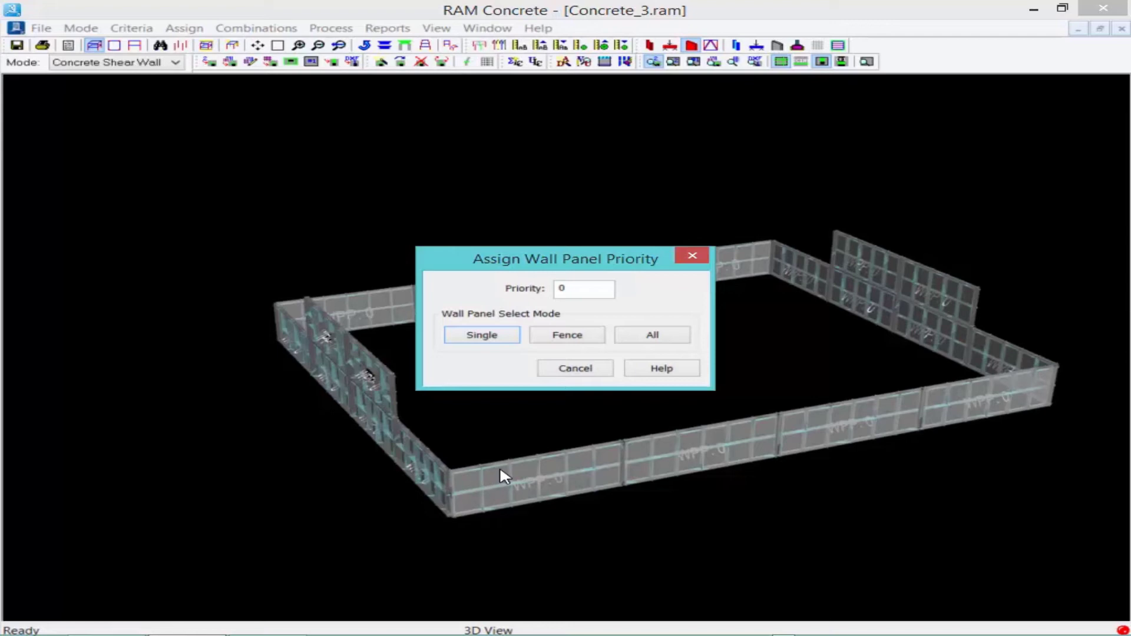
double_click(558, 288)
text(1)
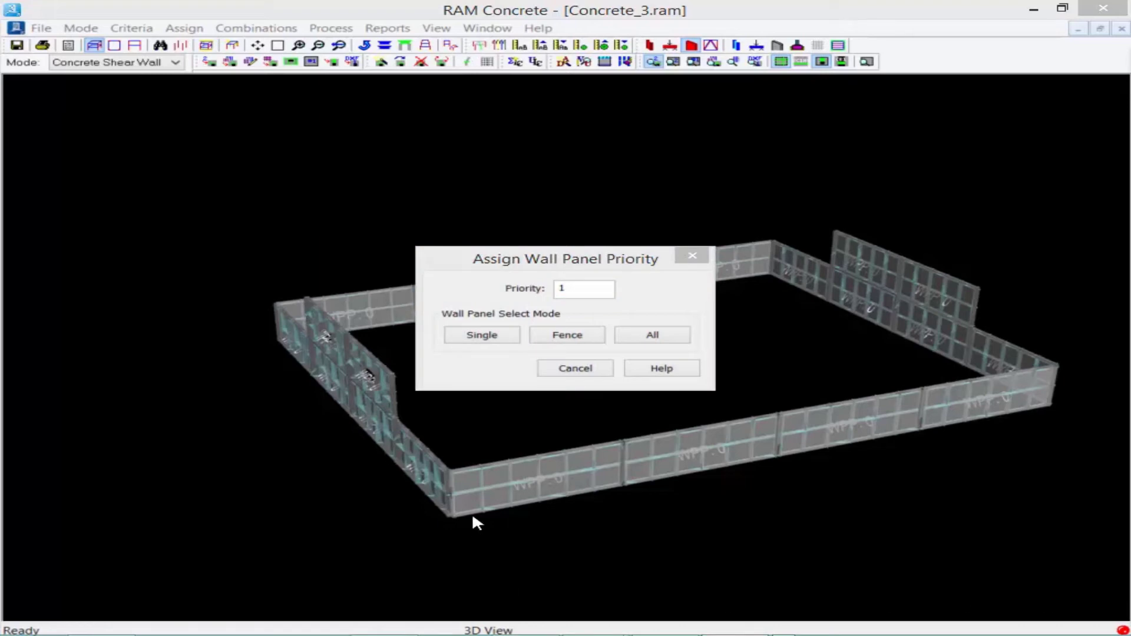
click(483, 336)
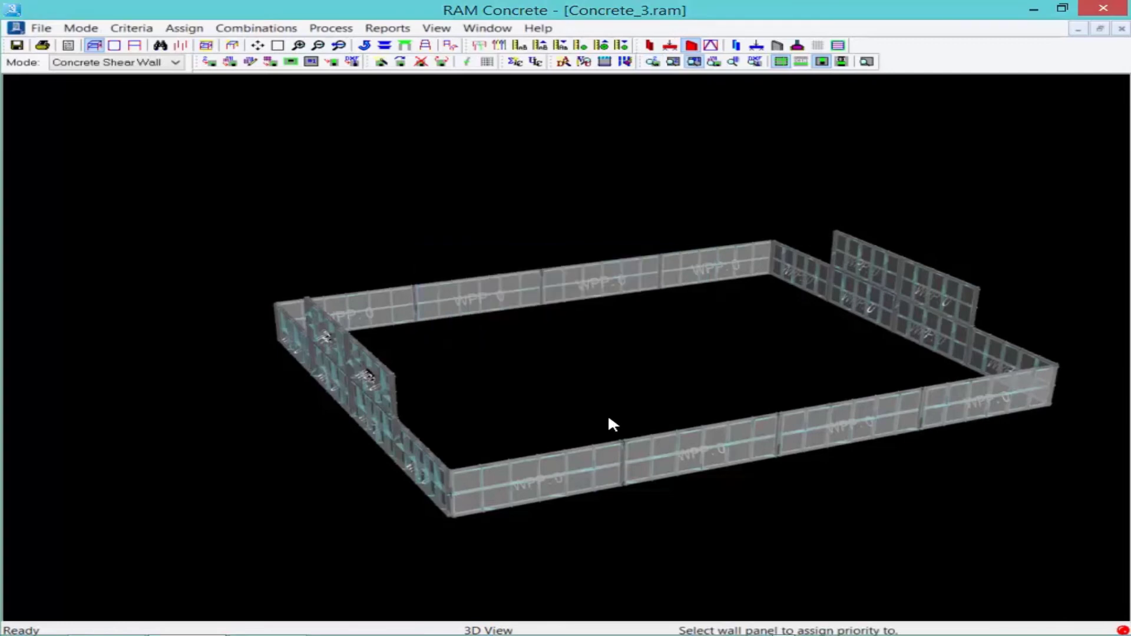
click(545, 469)
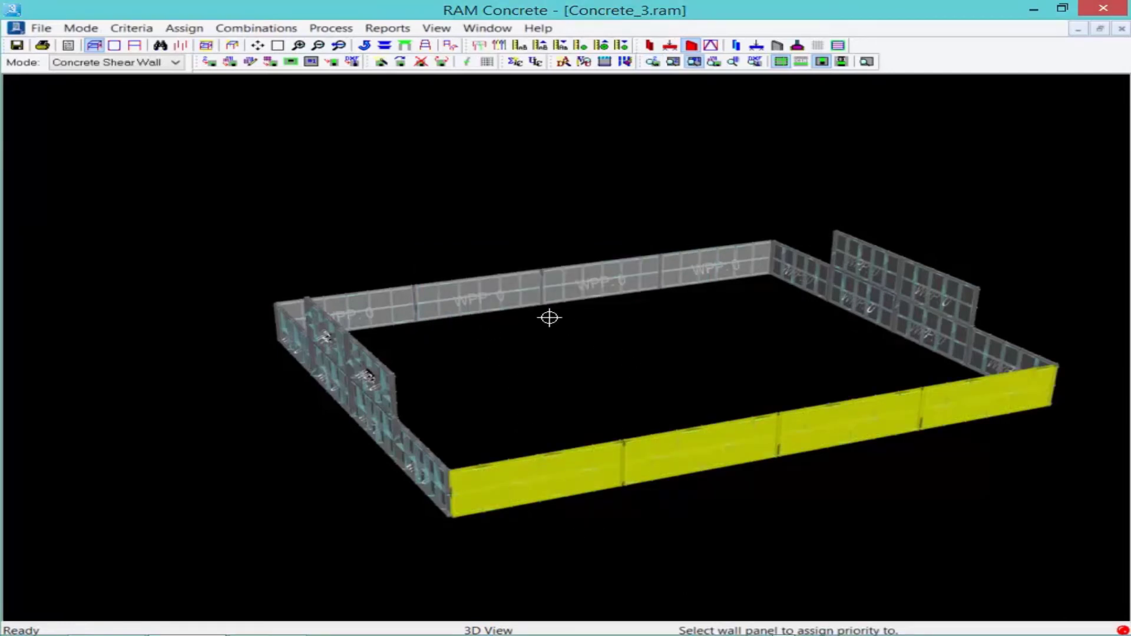
click(489, 285)
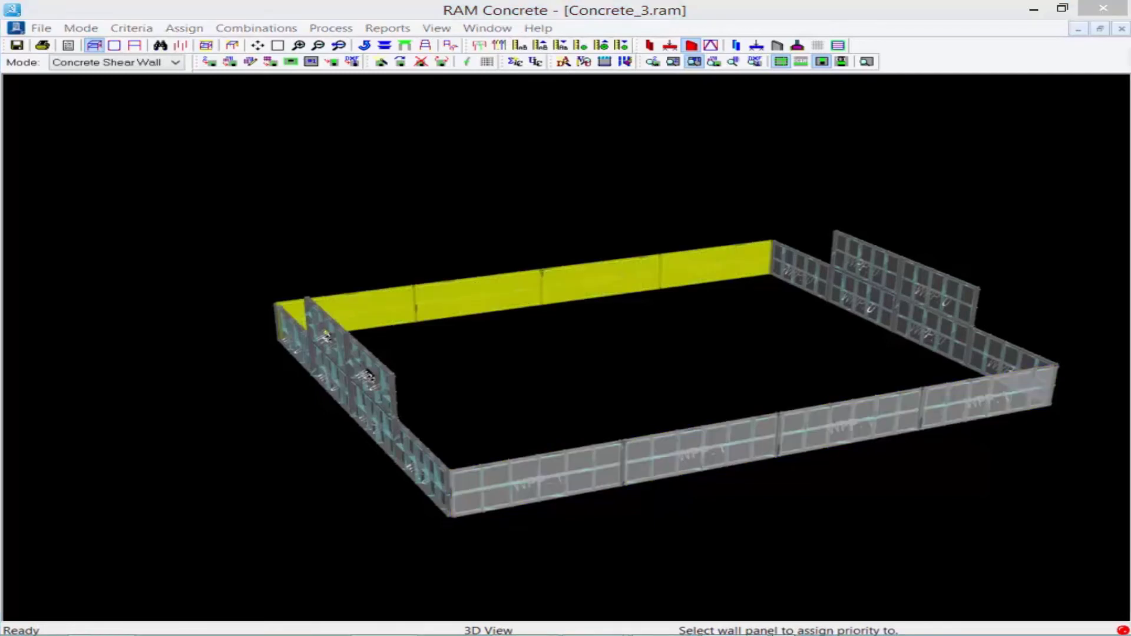
right_click(392, 206)
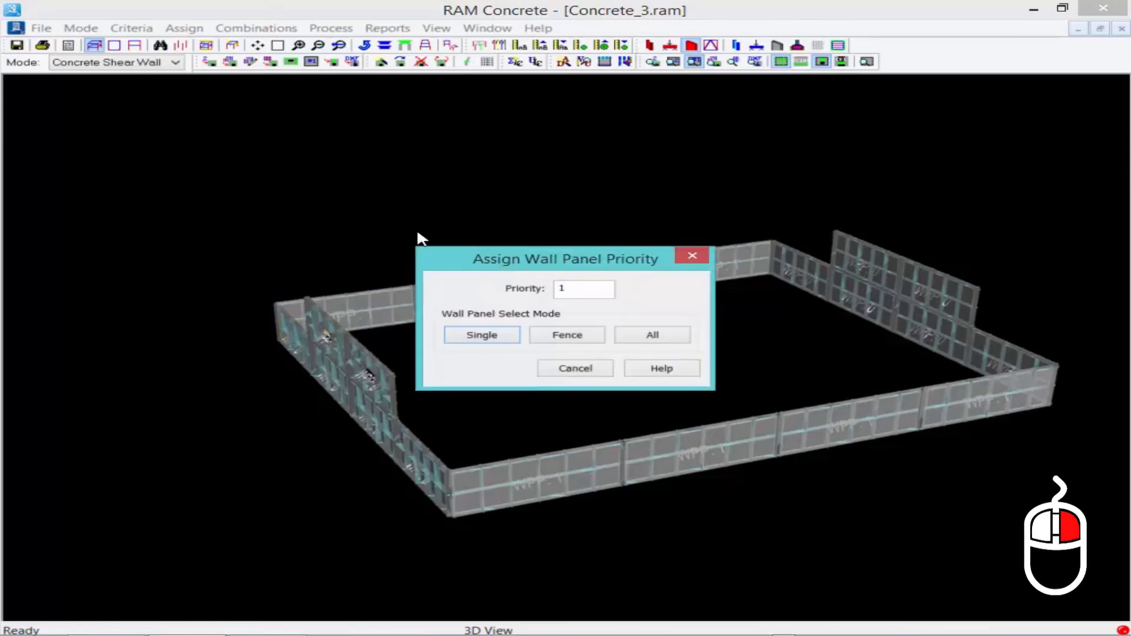
- Assign wall panel priority 2 to all panels on both short sides, including the upper panels, and save the model
double_click(579, 294)
text(2)
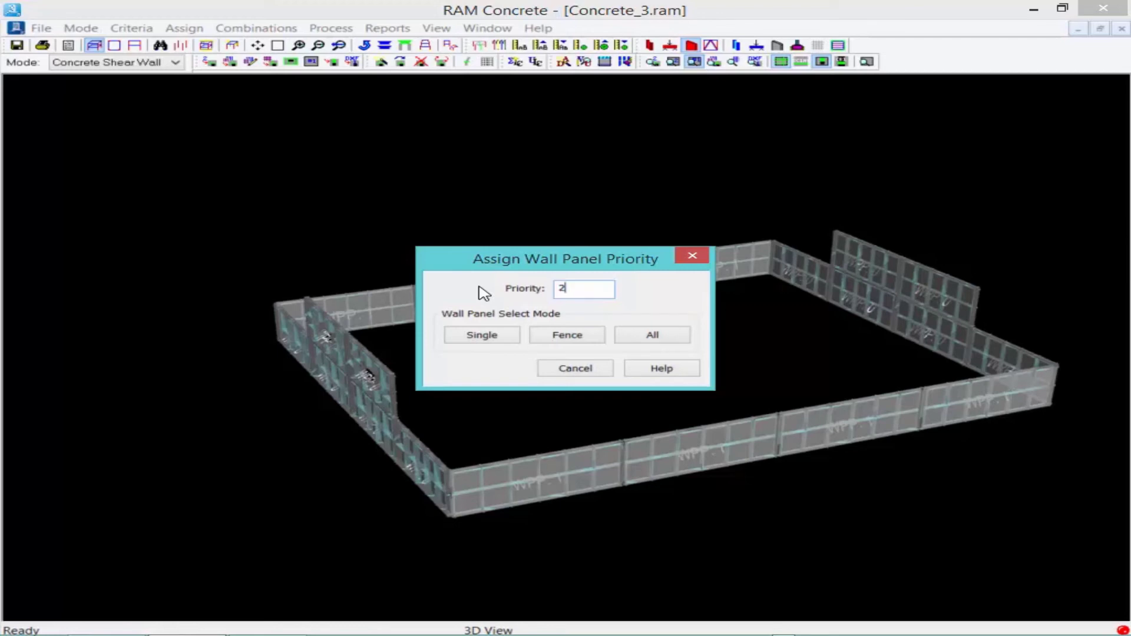
click(489, 335)
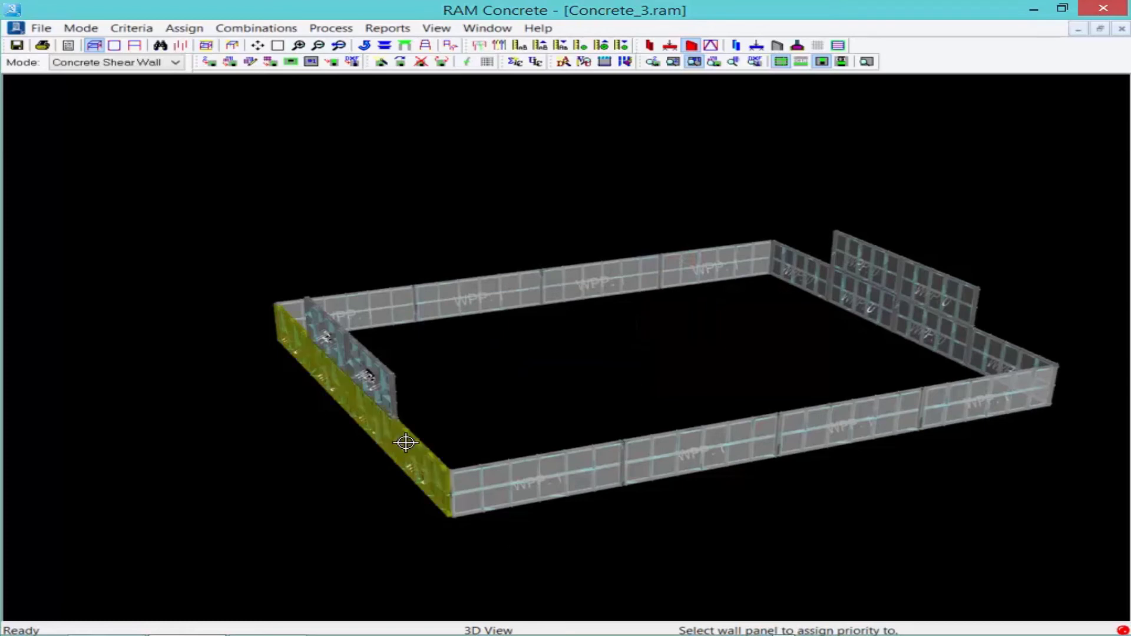
click(370, 377)
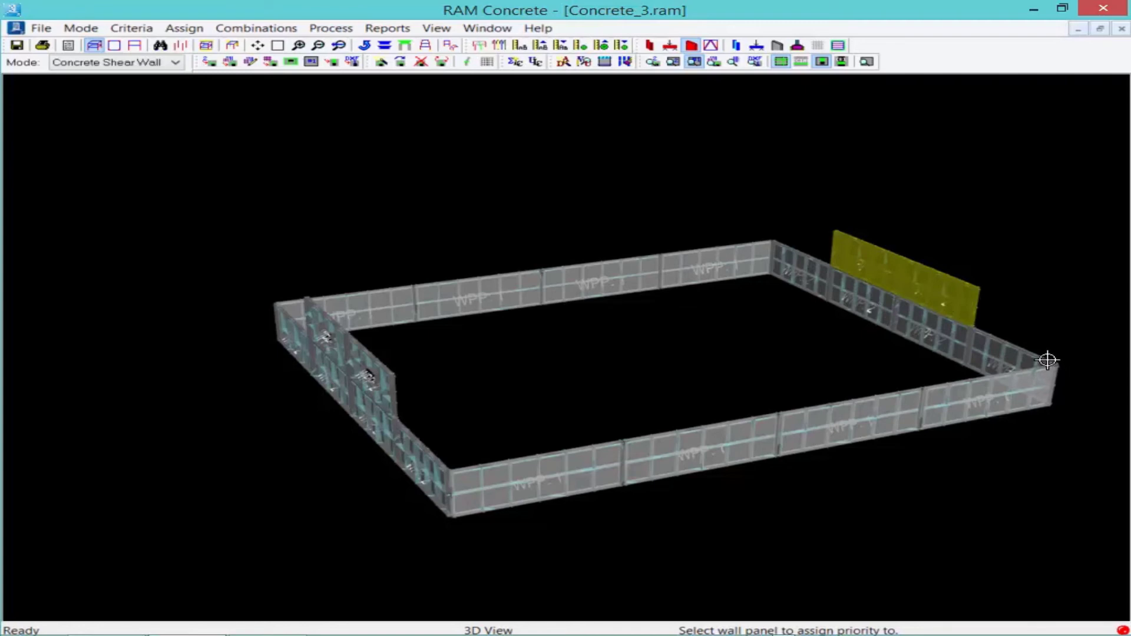
click(17, 45)
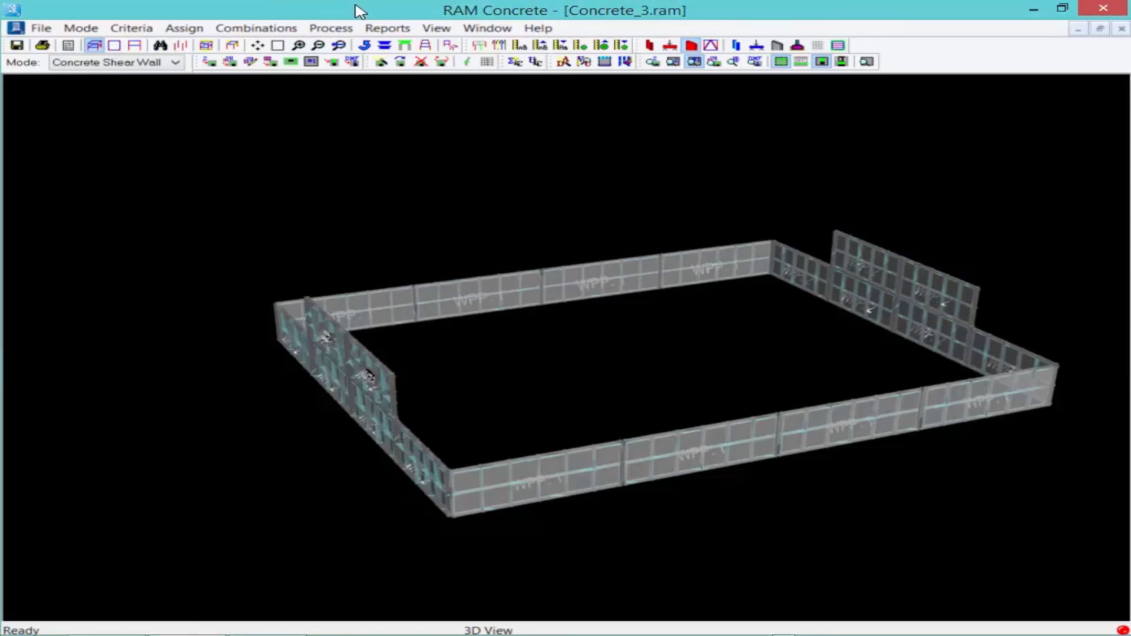
- Start assigning coupling beams and select the short-side wall with the two openings for the elevation view
click(182, 30)
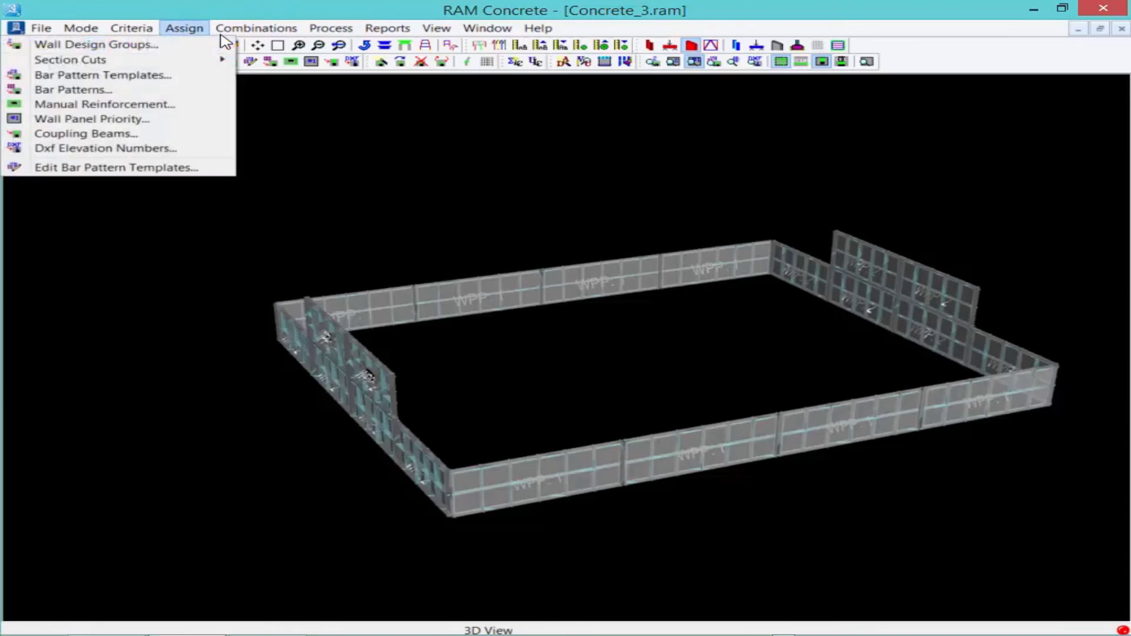
click(138, 137)
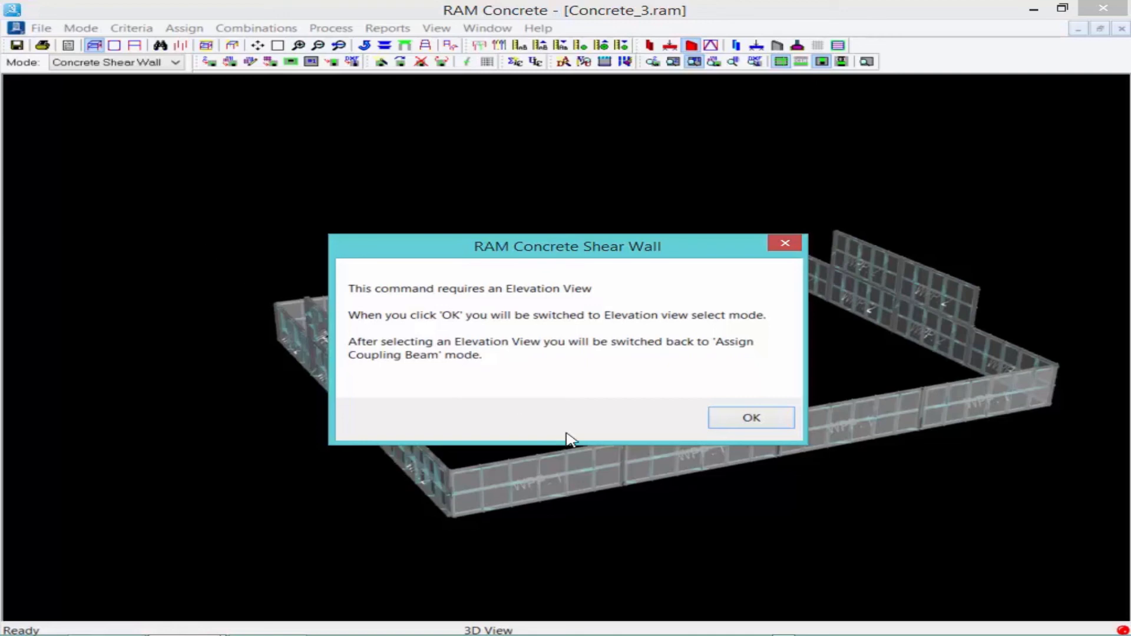
click(759, 419)
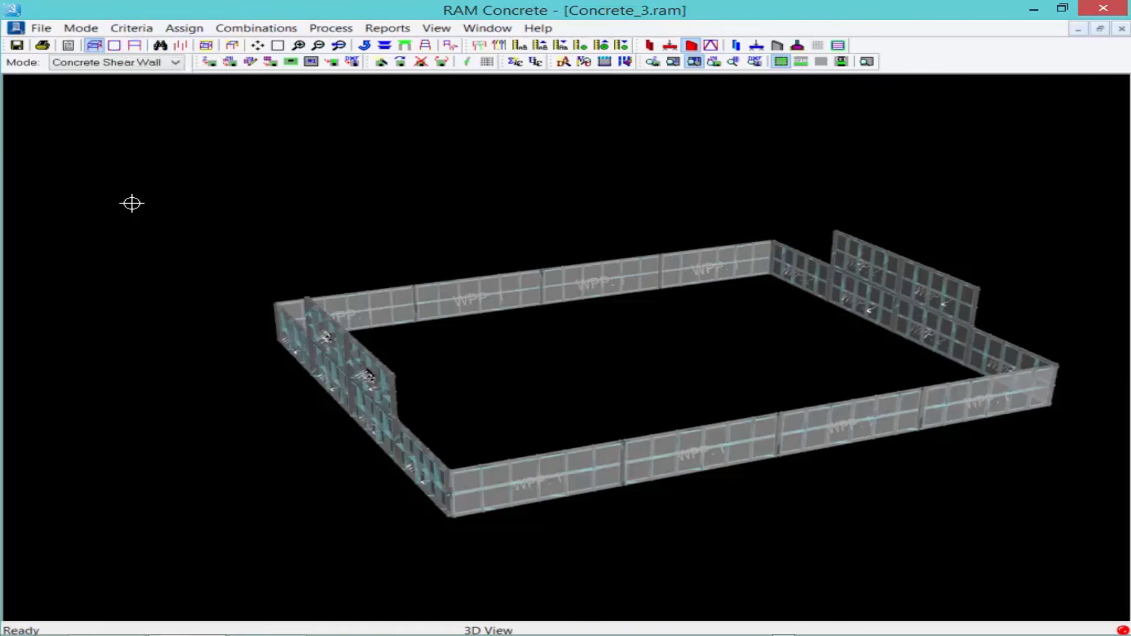
click(357, 351)
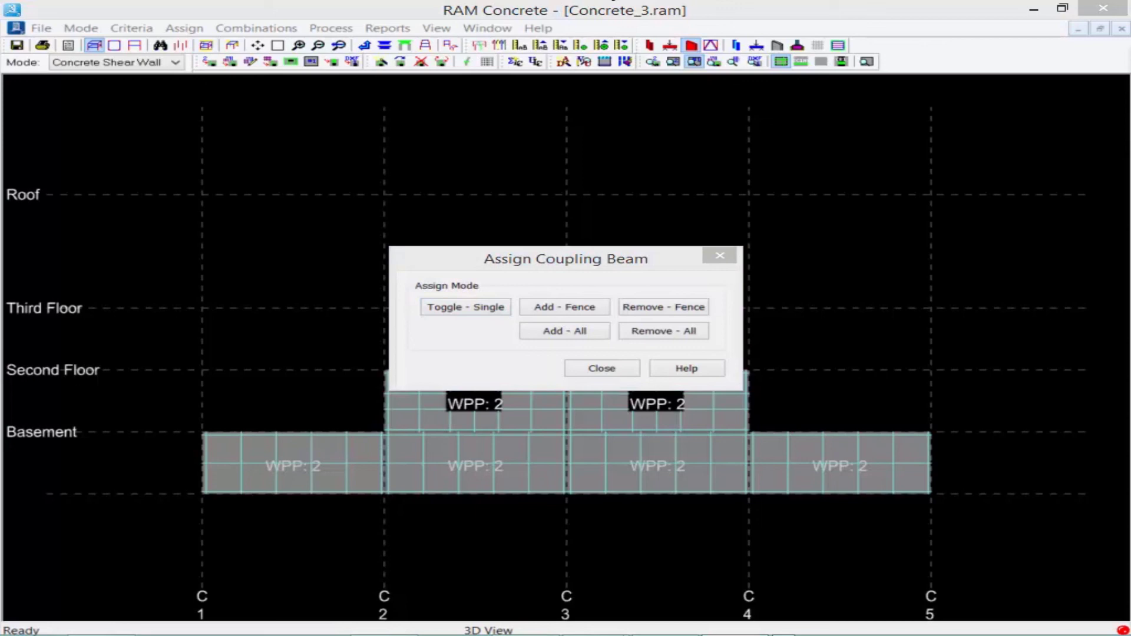
- Add coupling beams above all openings in the elevation, accept deleting the intersecting section cuts, and return to the 3D view
click(598, 343)
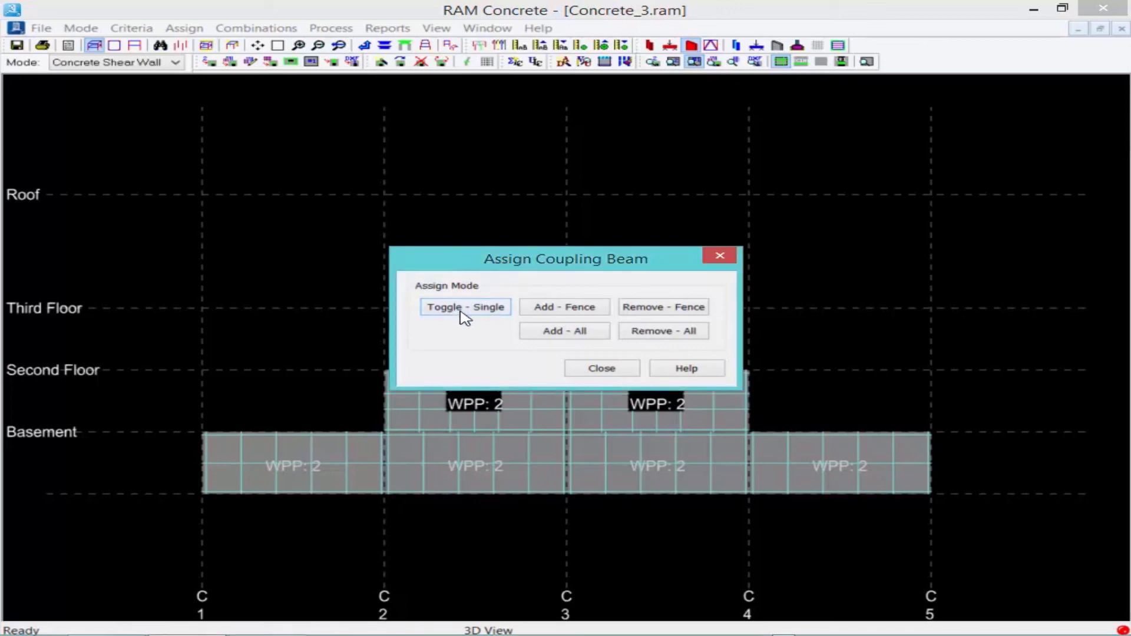
click(540, 334)
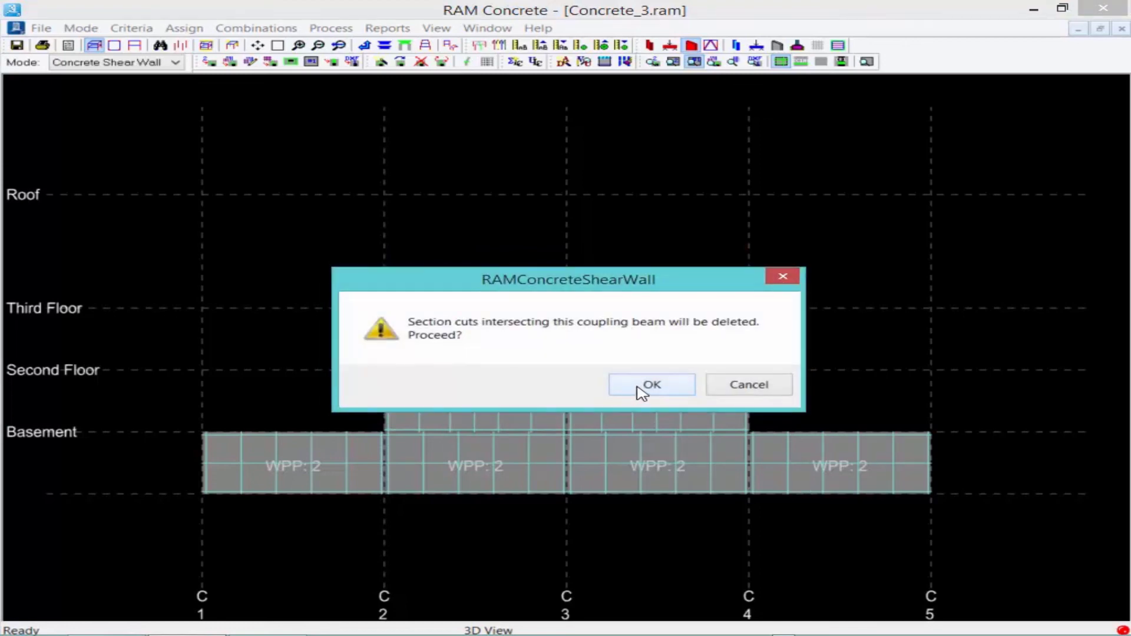
click(641, 389)
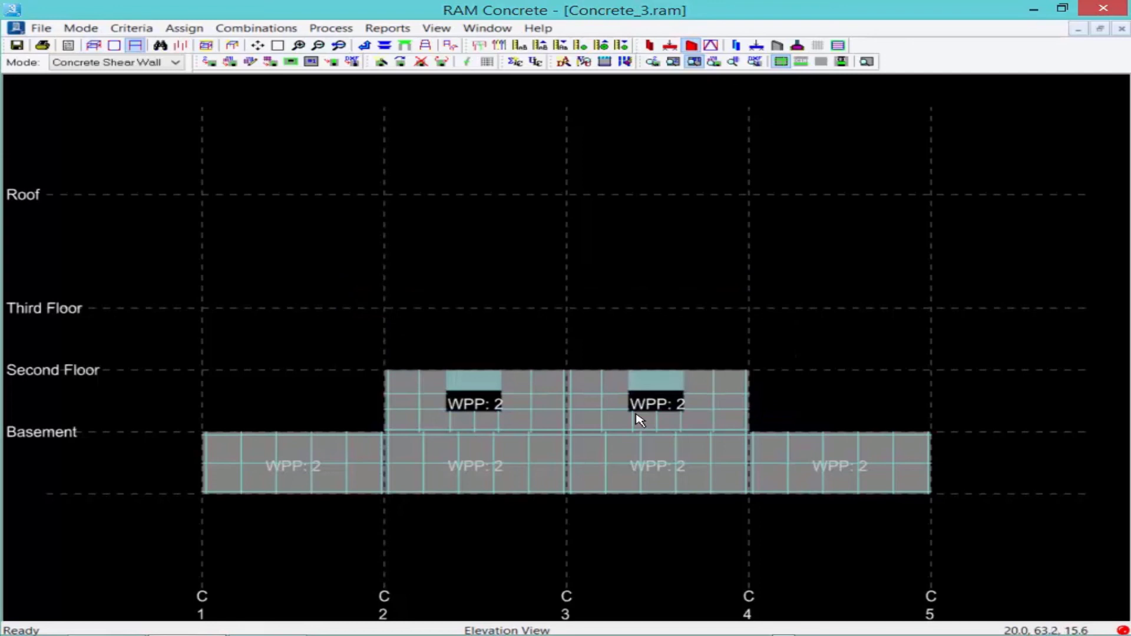
click(97, 47)
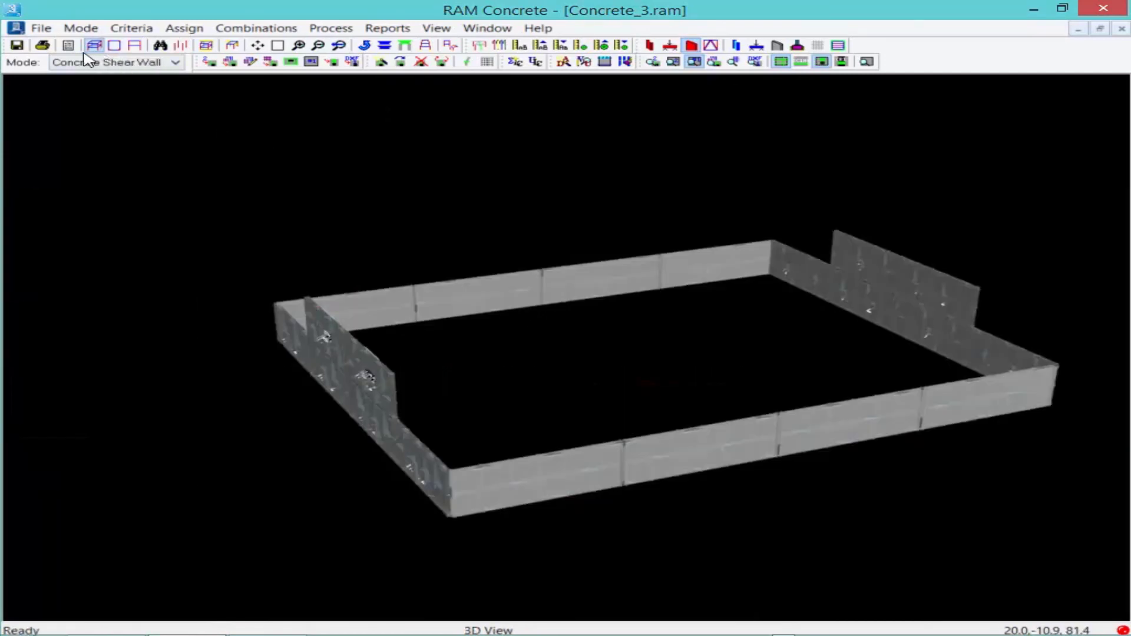